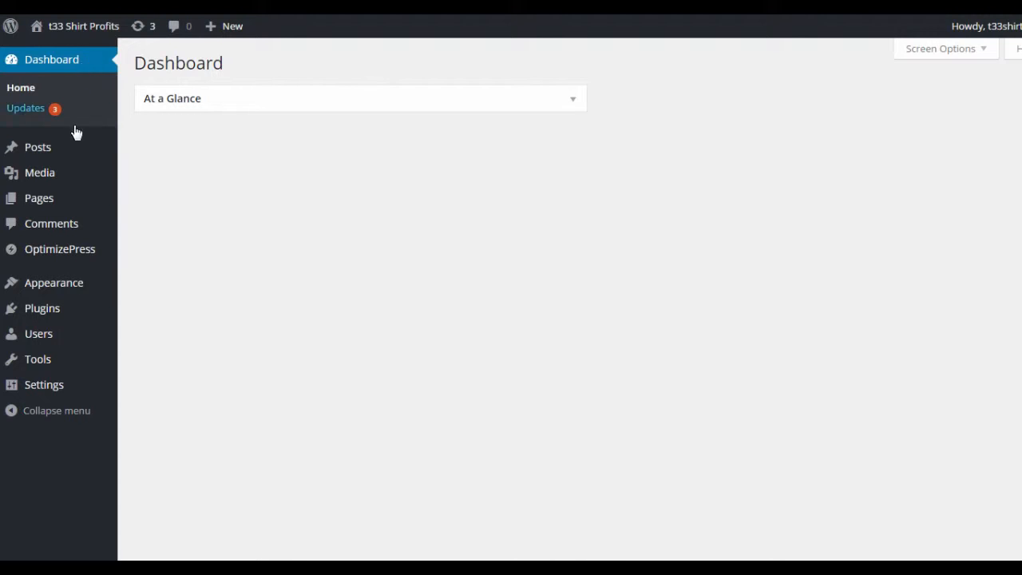
Start a new OptimizePress page from the Simple Landing Page template in the Opt-in / Landing Pages group
mouse_move(82, 254)
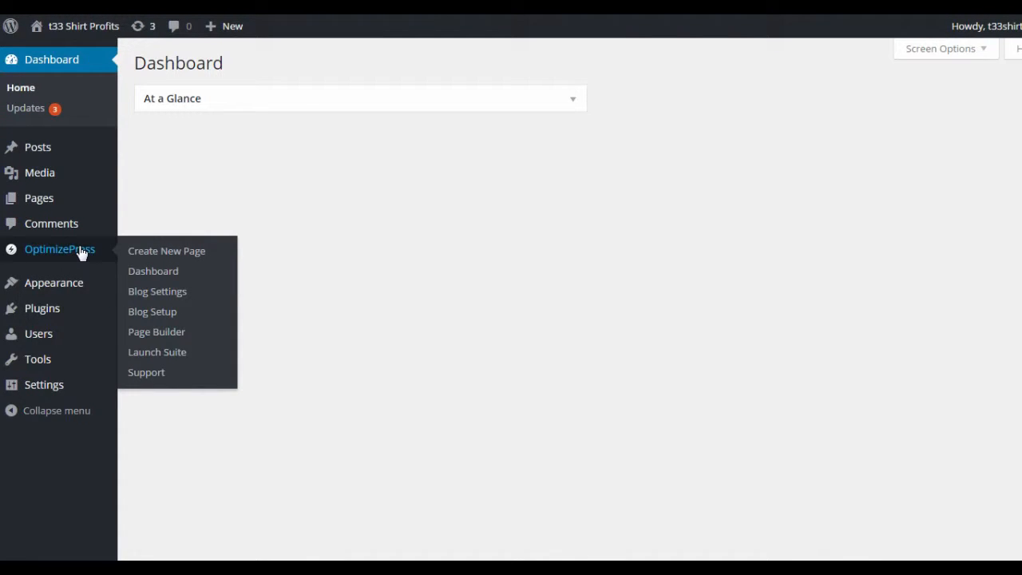
click(151, 253)
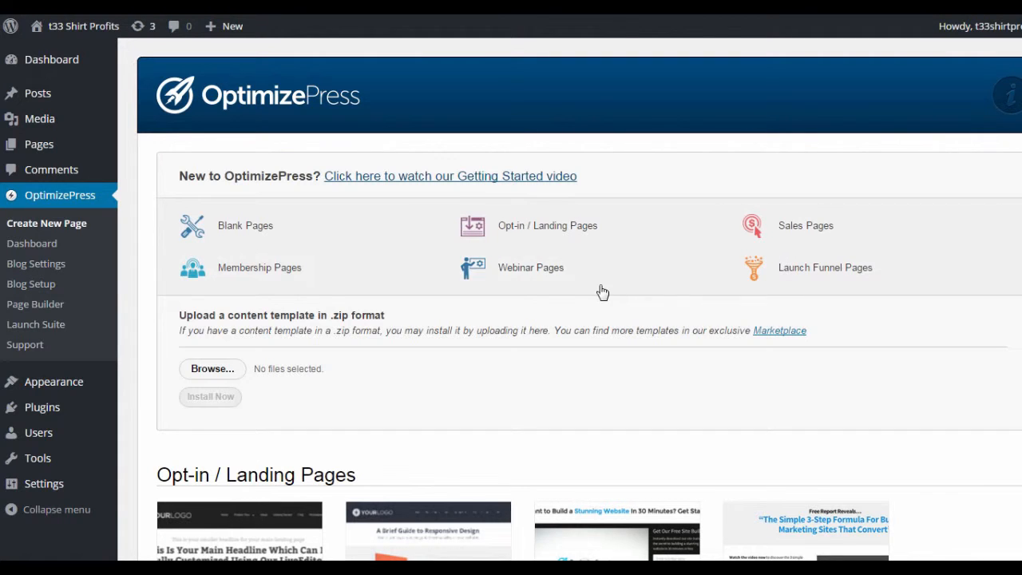
scroll(590, 311, down, 2)
scroll(585, 330, down, 2)
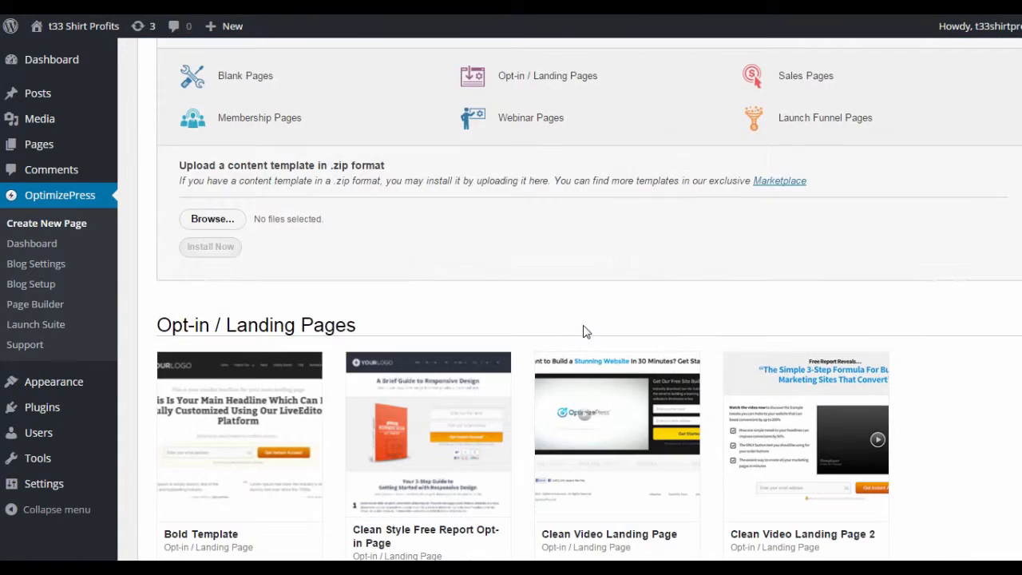
scroll(357, 269, down, 2)
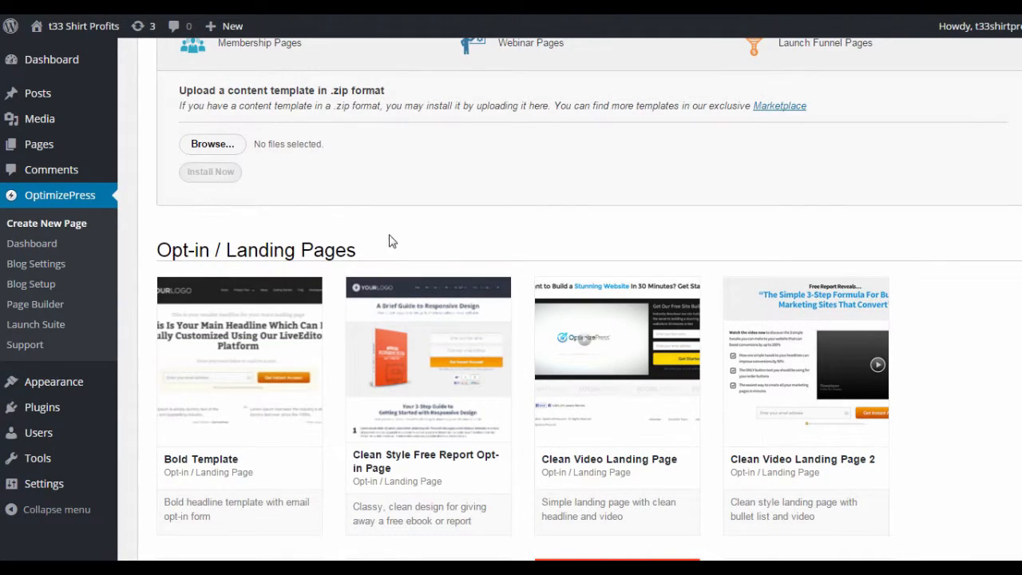
scroll(423, 228, down, 4)
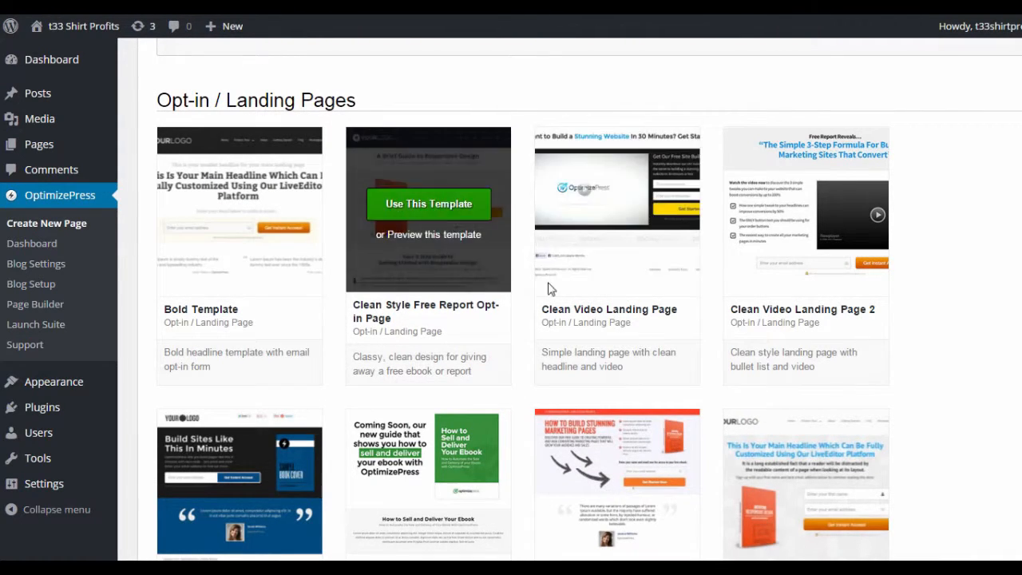
scroll(583, 291, down, 2)
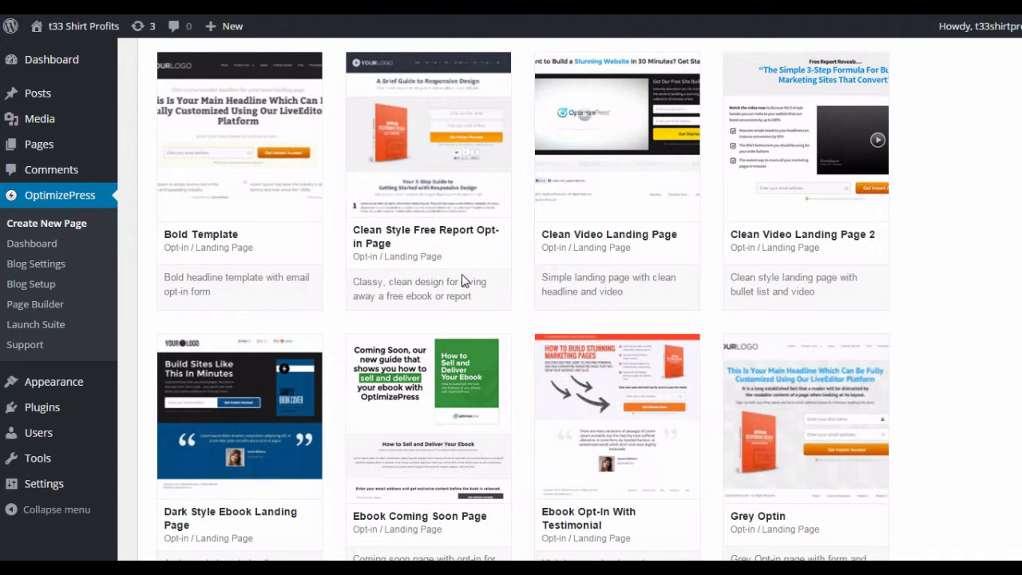
scroll(462, 274, down, 10)
scroll(340, 472, down, 2)
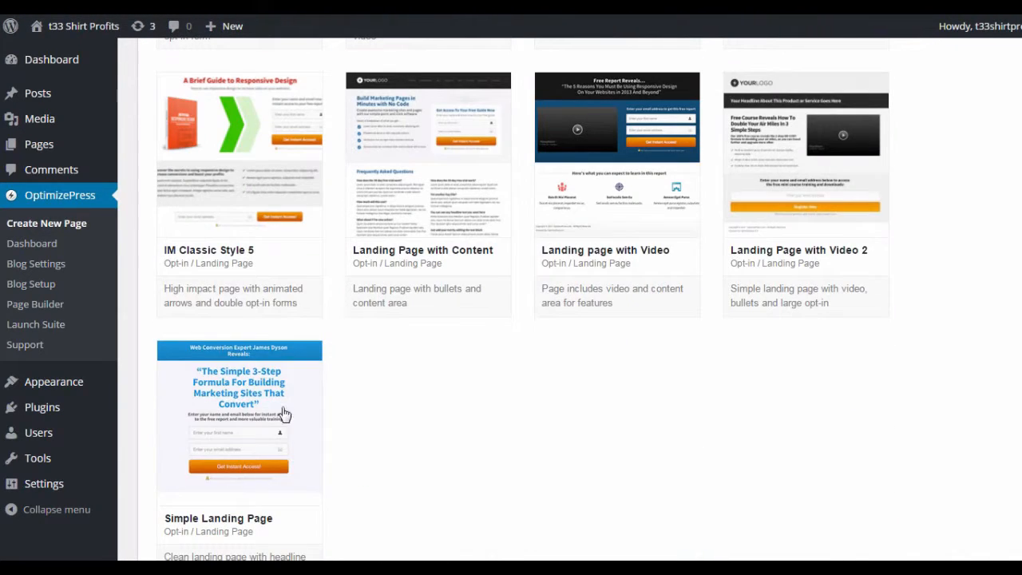
mouse_move(222, 399)
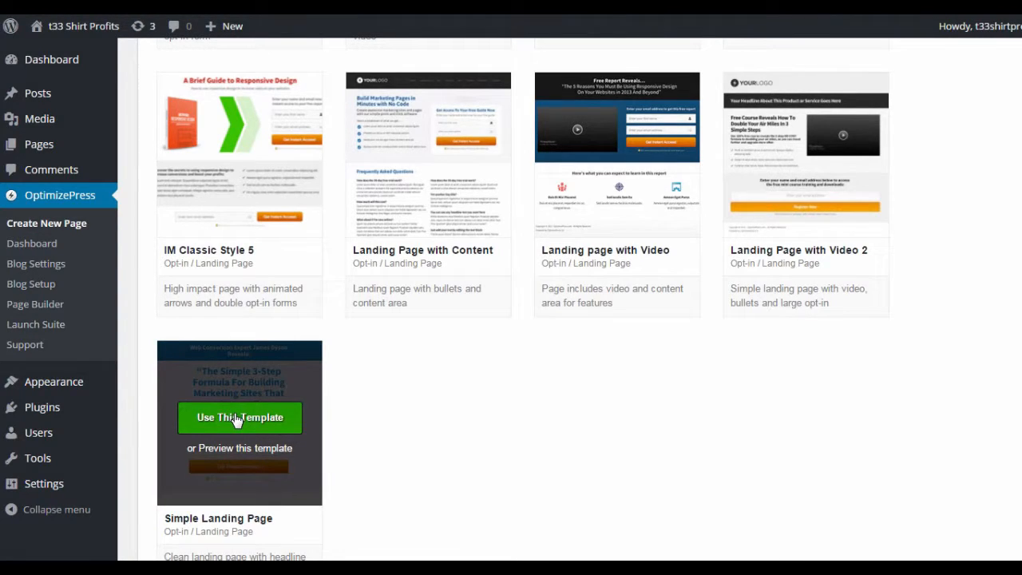
click(236, 419)
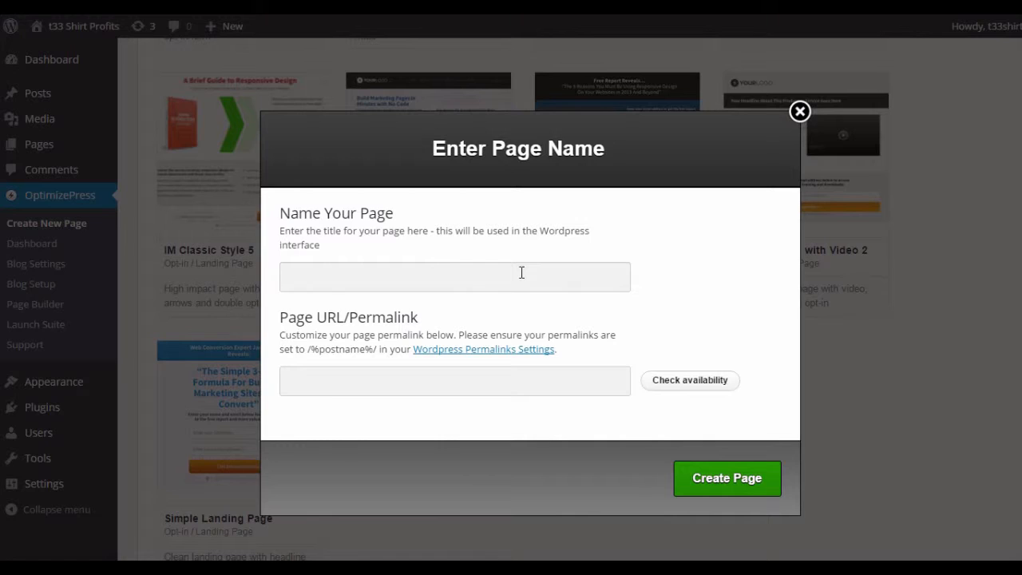
Name the page "Test Squeezepage" and create it with the matching permalink
text(Test Squeezepa)
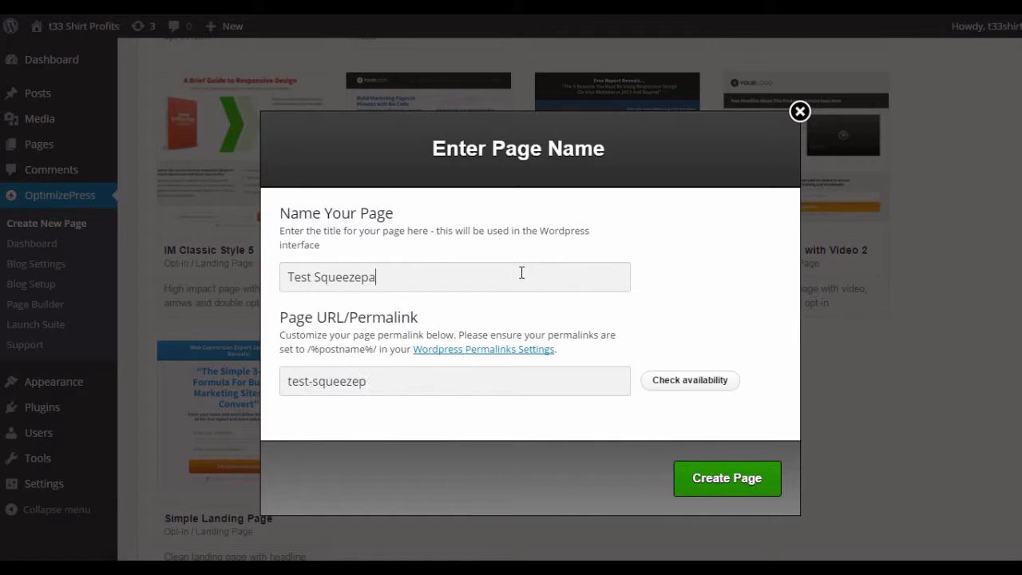
text(ge)
click(467, 381)
click(726, 487)
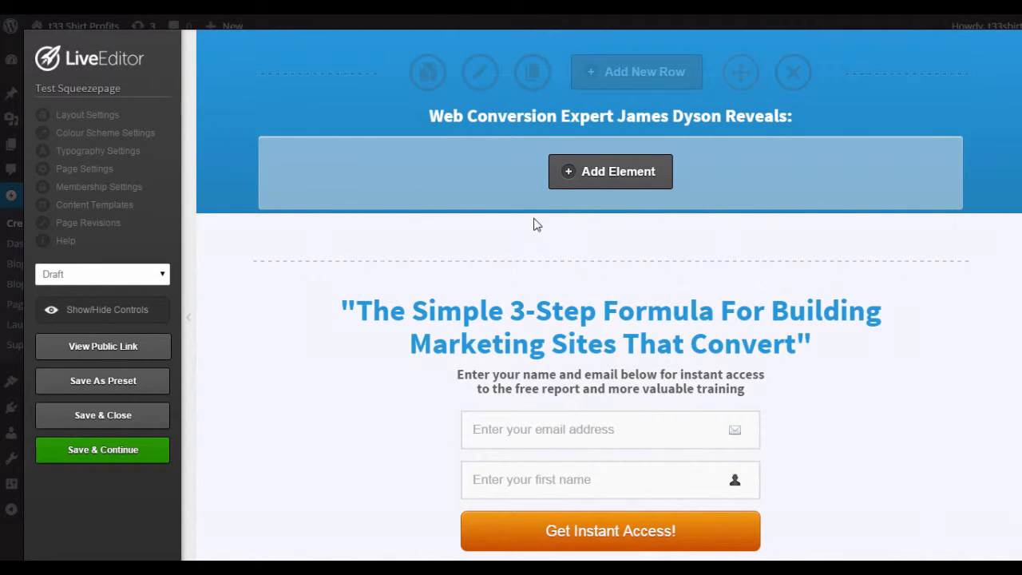
Look over the landing page layout and duplicate the white headline in the blue header row
scroll(534, 221, down, 3)
scroll(626, 241, up, 3)
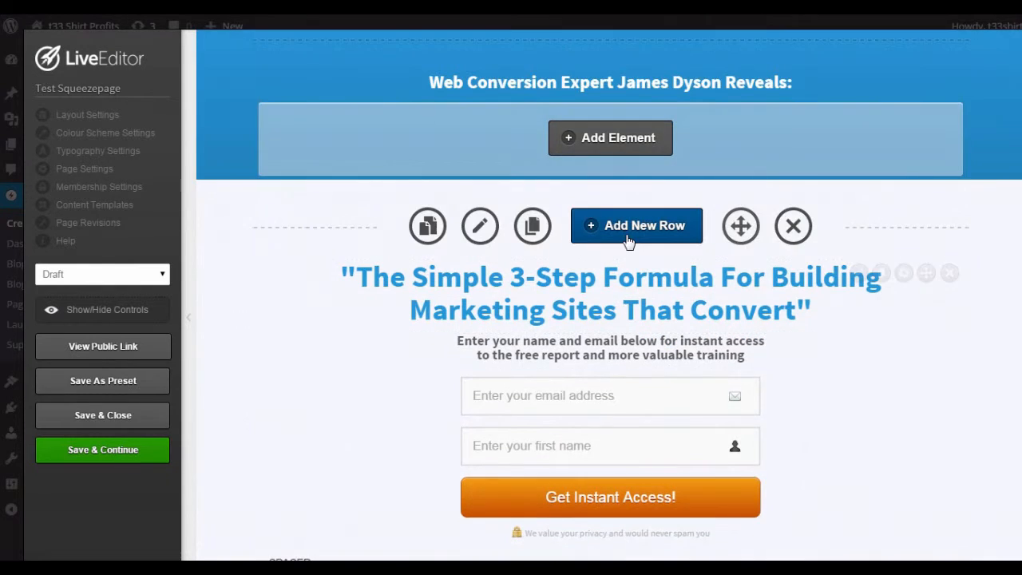
scroll(654, 160, up, 1)
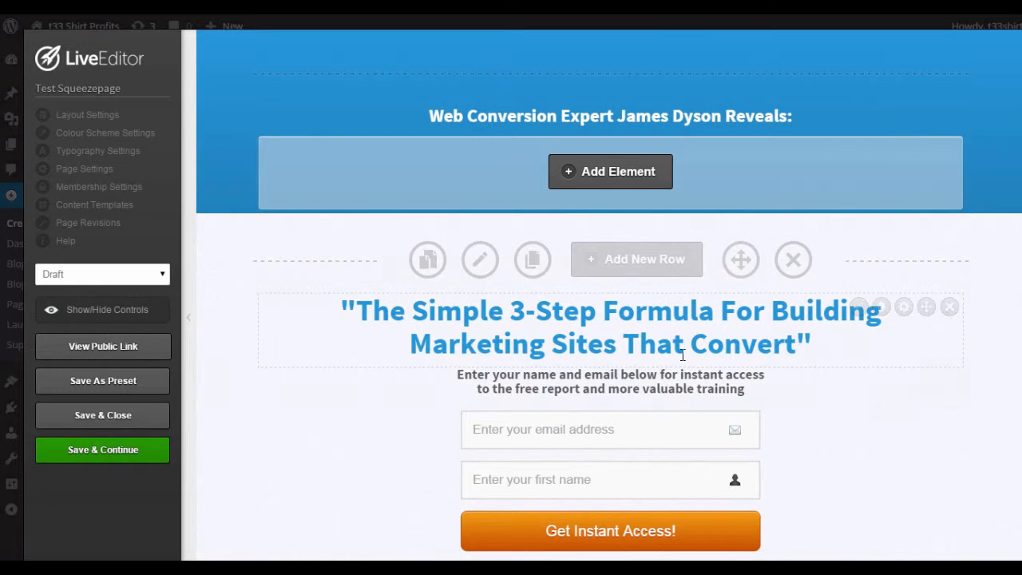
scroll(833, 379, down, 2)
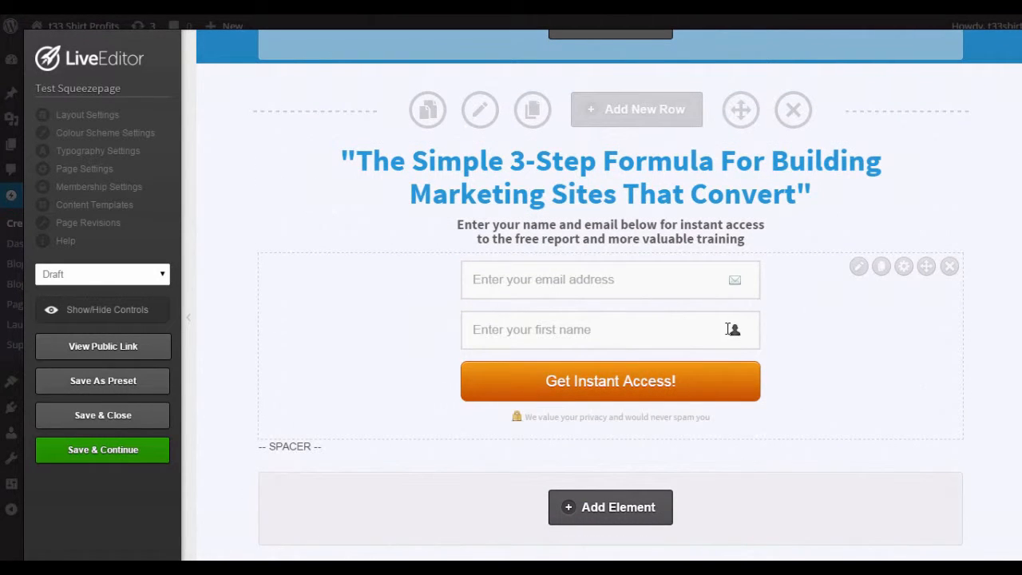
scroll(670, 334, up, 2)
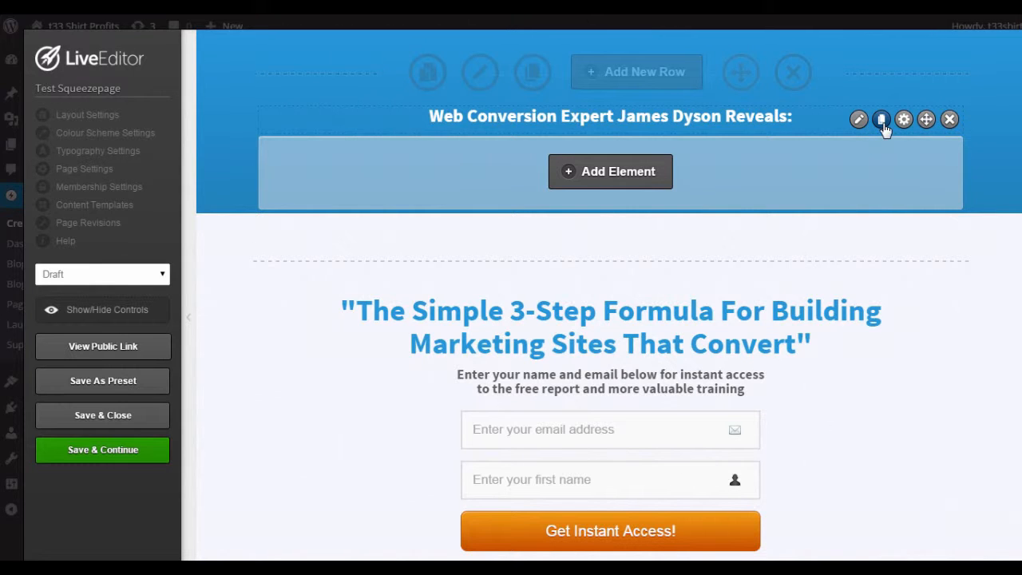
click(882, 122)
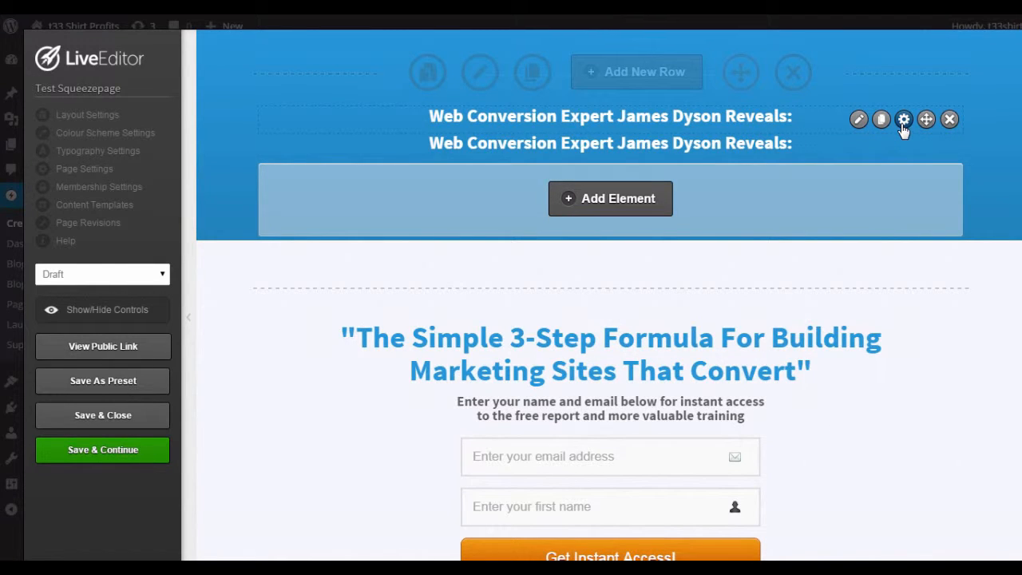
Review the advanced element options of the upper headline in the blue header and close them without changes
click(903, 124)
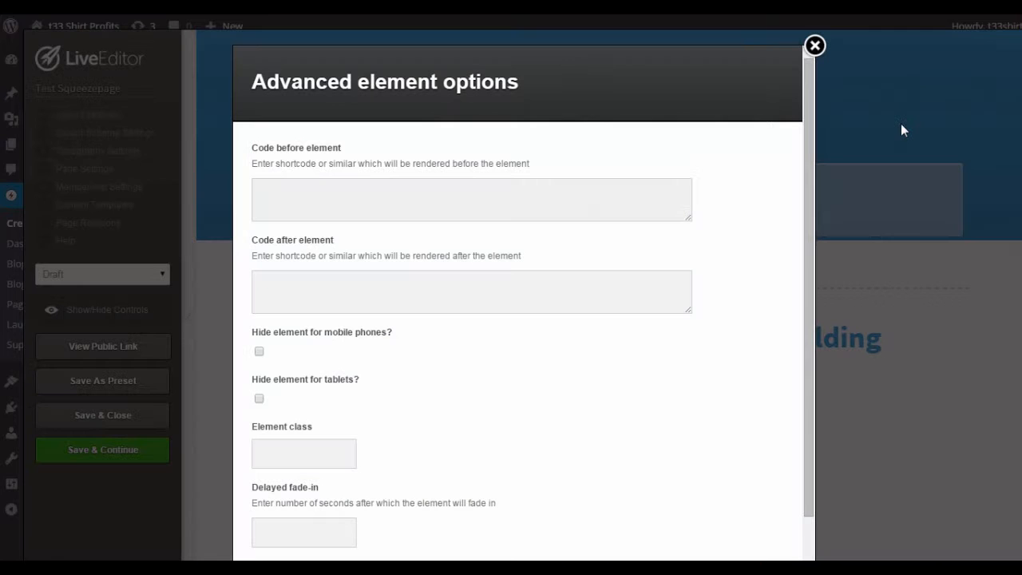
scroll(727, 177, down, 1)
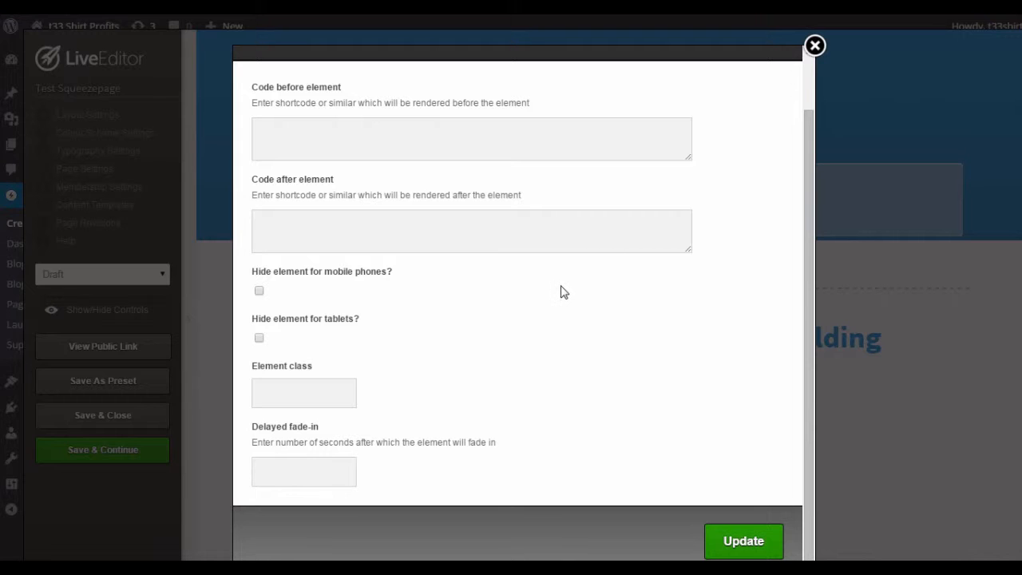
click(814, 46)
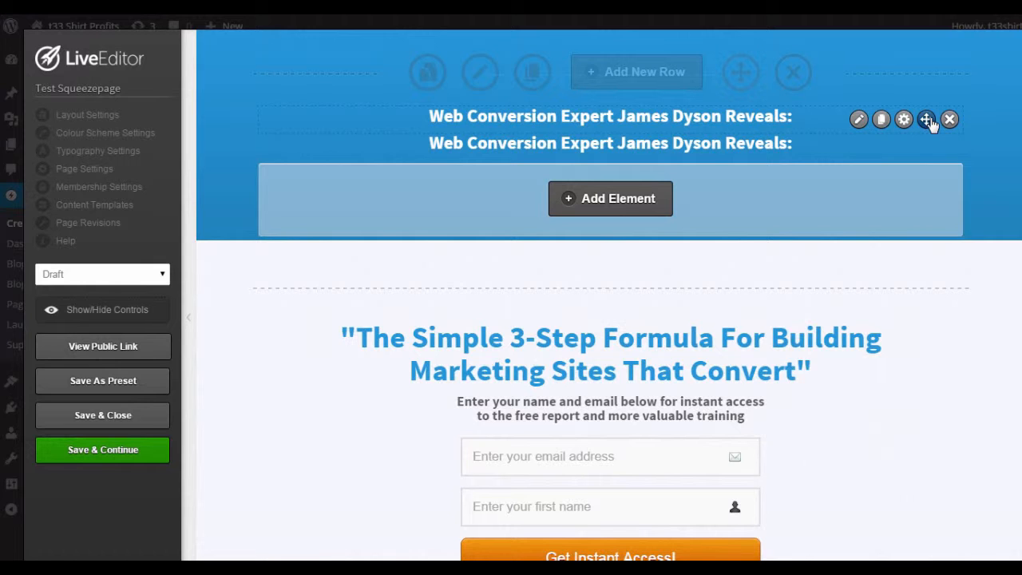
Try to reposition the upper headline in the blue header row and remove the duplicate headline beneath it
mouse_move(930, 122)
mouse_down()
mouse_move(926, 358)
mouse_move(905, 80)
mouse_move(907, 132)
mouse_move(916, 108)
mouse_up()
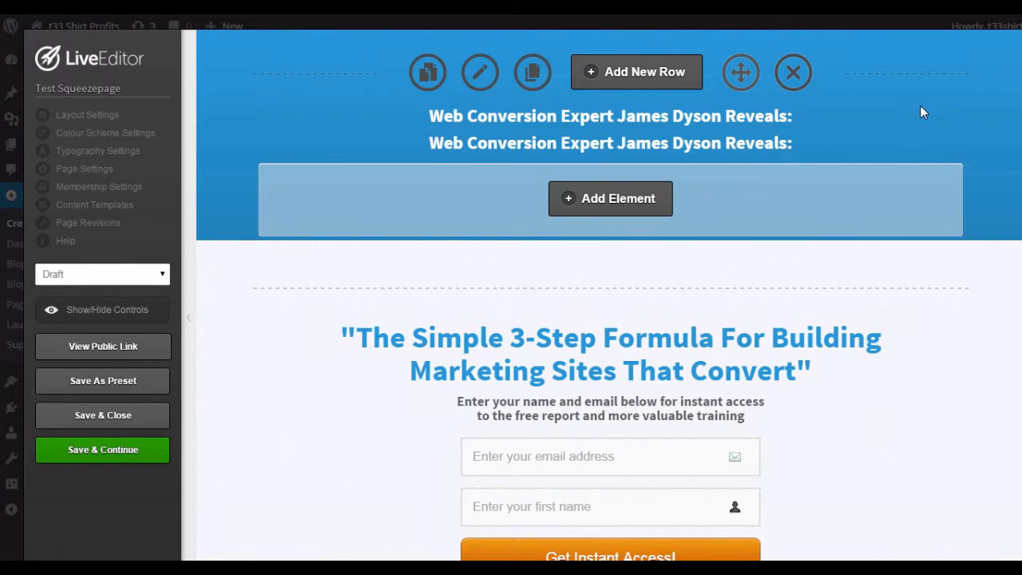
mouse_move(887, 146)
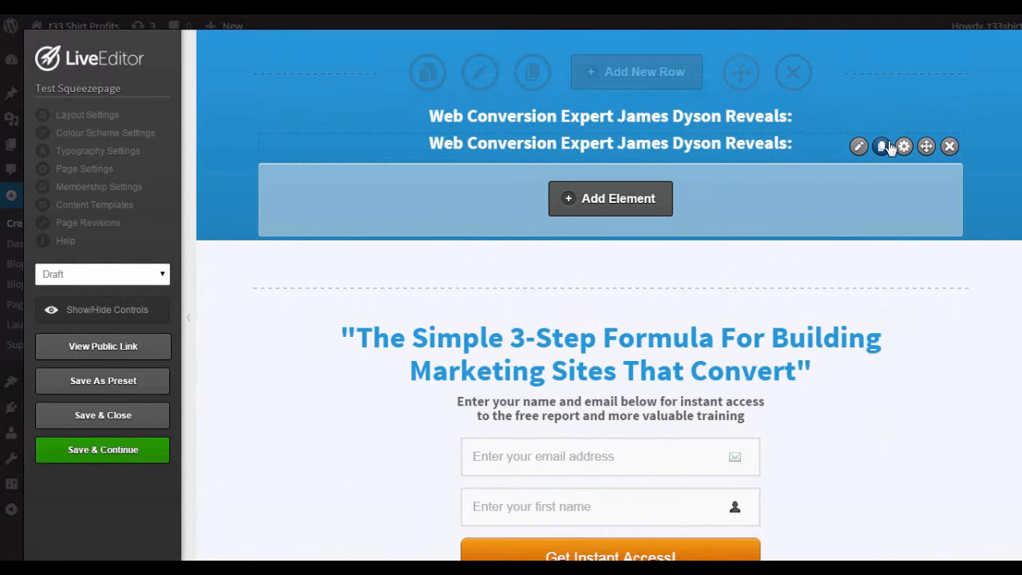
click(949, 147)
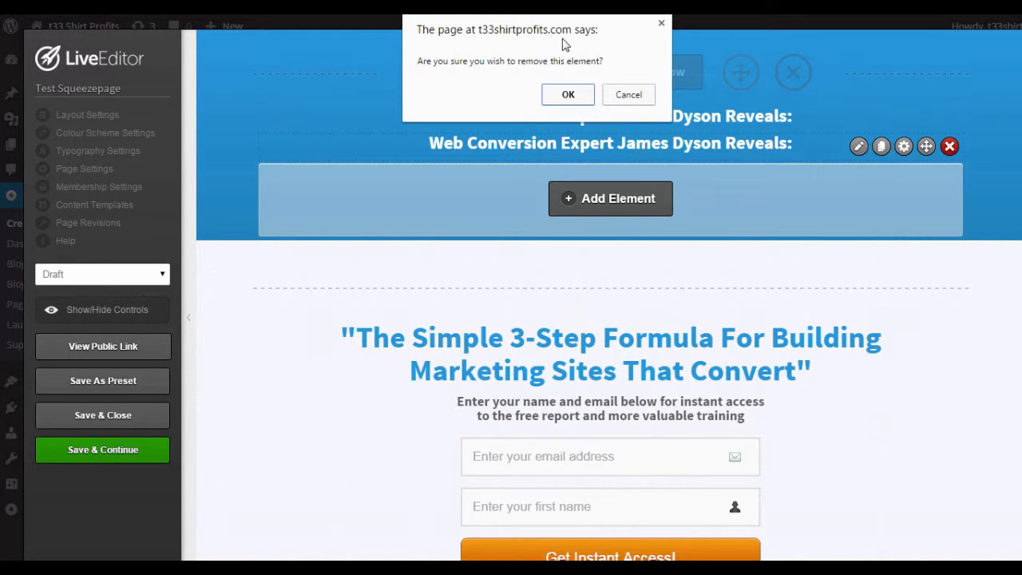
click(568, 95)
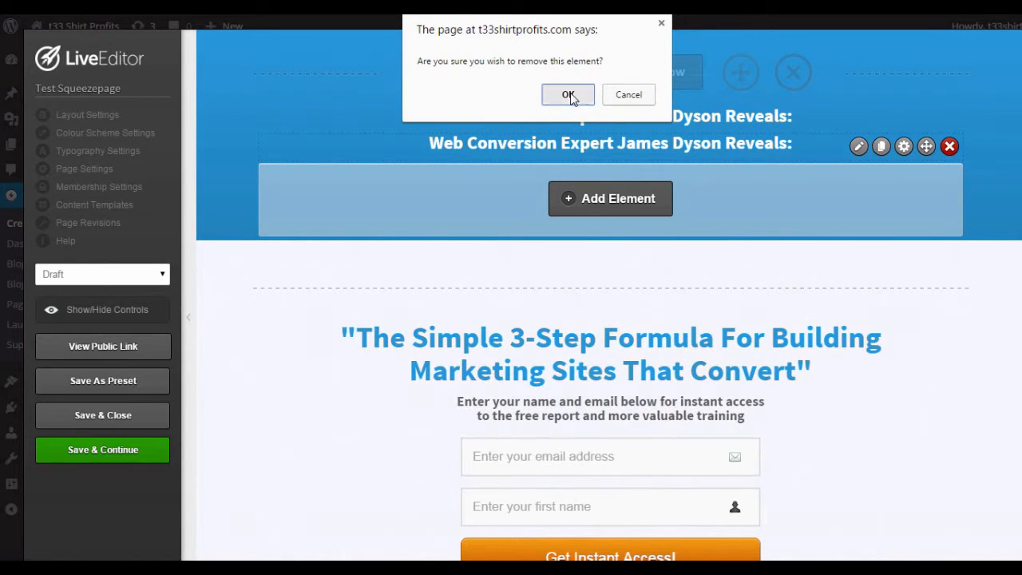
Examine the blue header headline's text, font, alignment, highlight and margin settings, and close the editor without changes
mouse_move(914, 119)
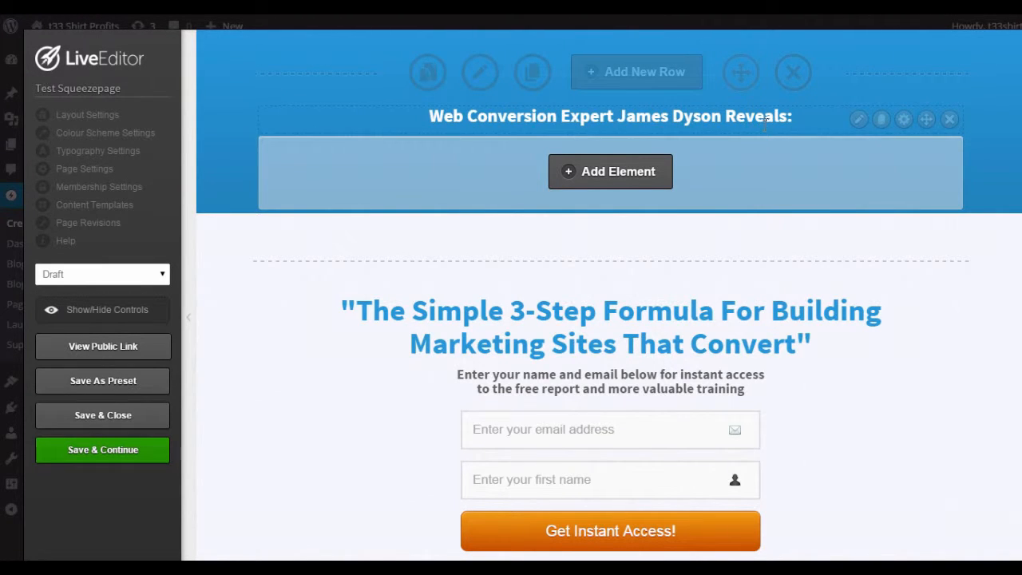
click(859, 121)
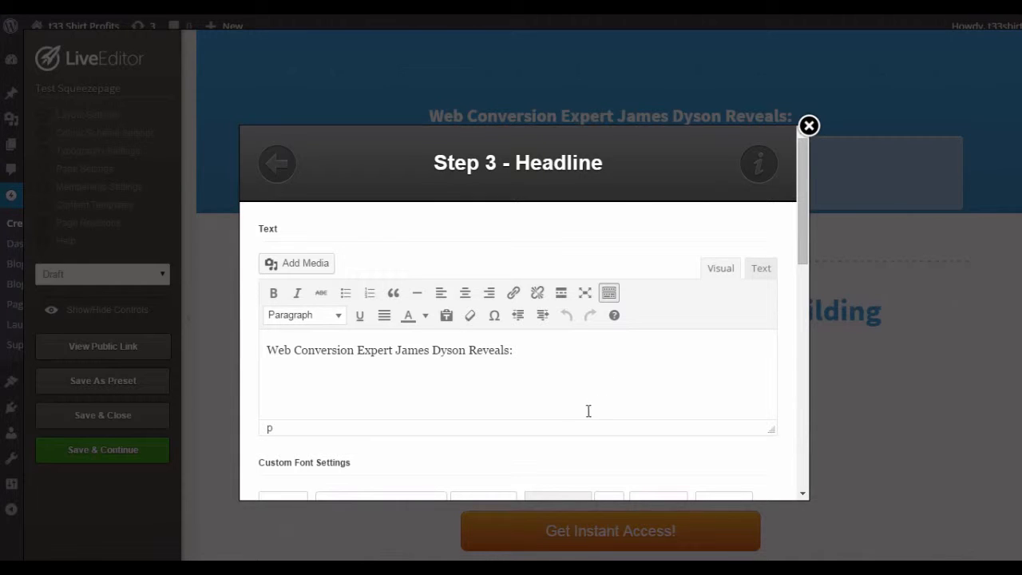
scroll(578, 411, down, 1)
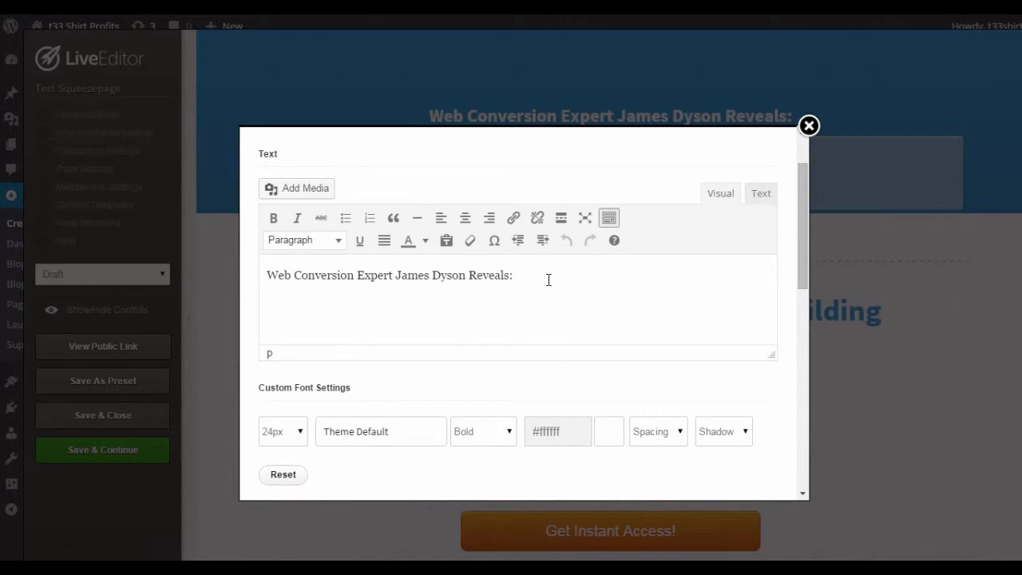
drag(548, 279, 494, 294)
click(644, 292)
scroll(611, 288, down, 4)
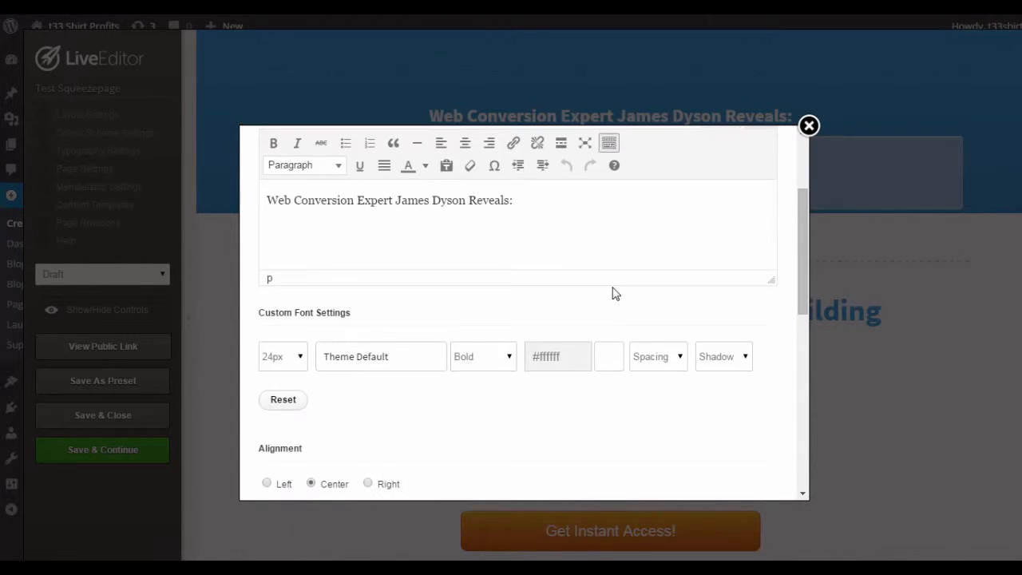
scroll(615, 300, down, 3)
scroll(641, 360, down, 1)
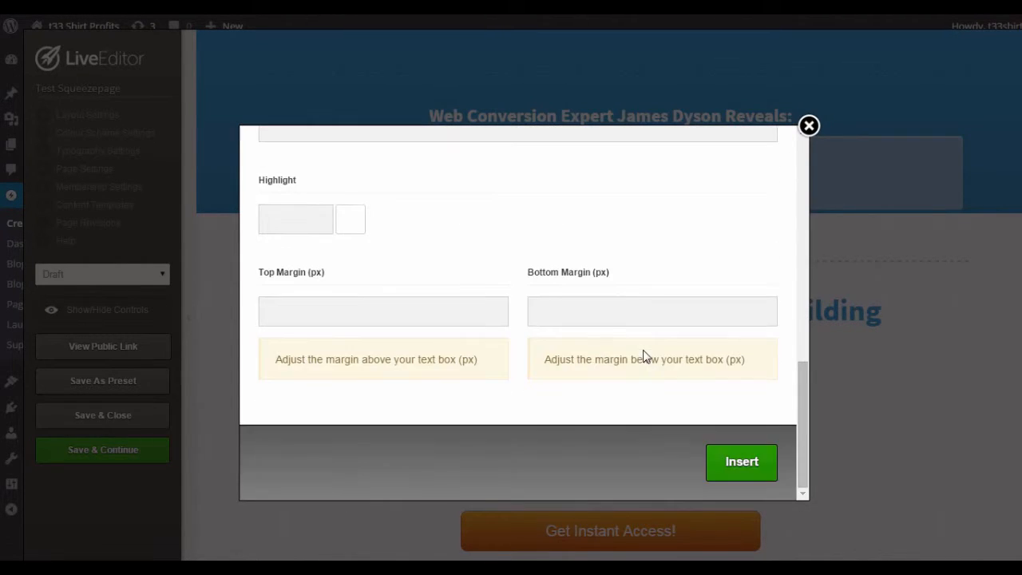
scroll(645, 357, up, 5)
scroll(645, 357, up, 3)
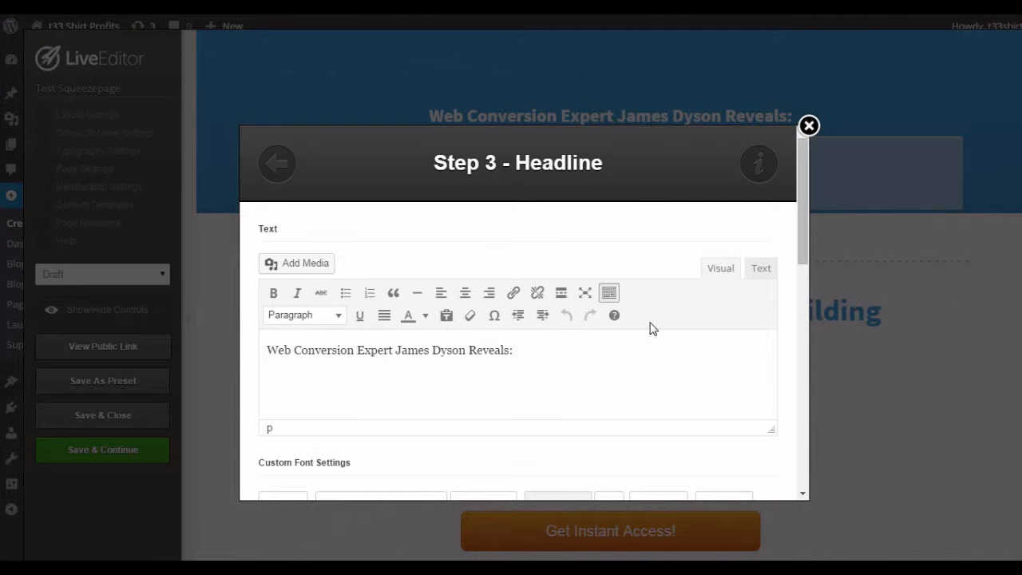
click(809, 126)
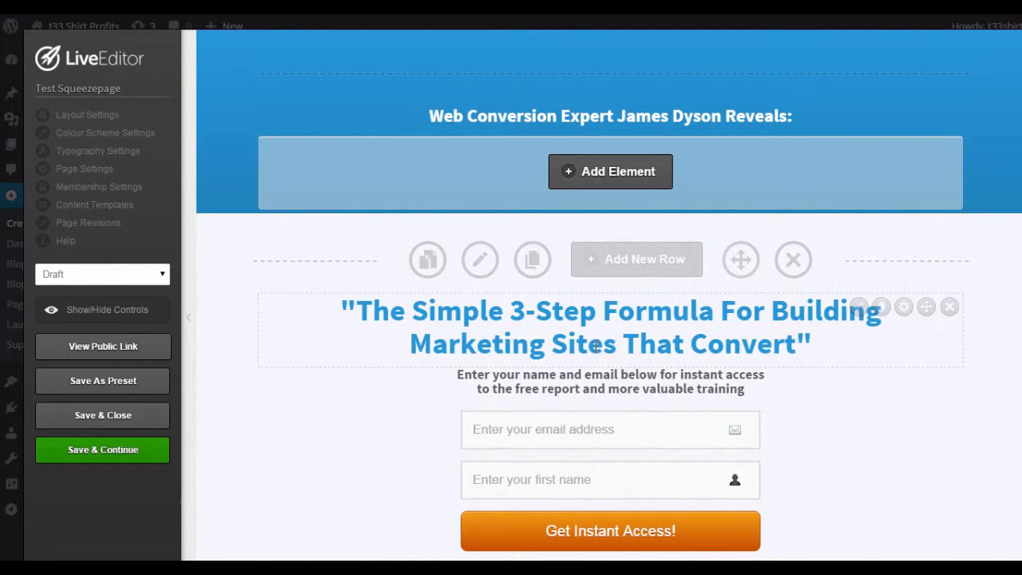
Open the optin form element for editing, browse the available optin box styles and reselect the plain name-and-email style
scroll(894, 351, down, 2)
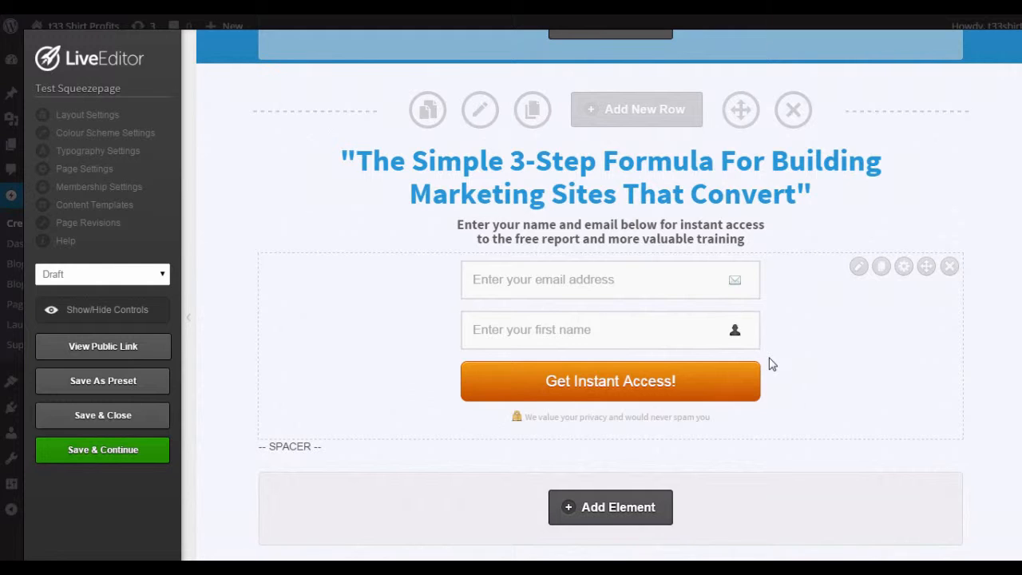
click(859, 268)
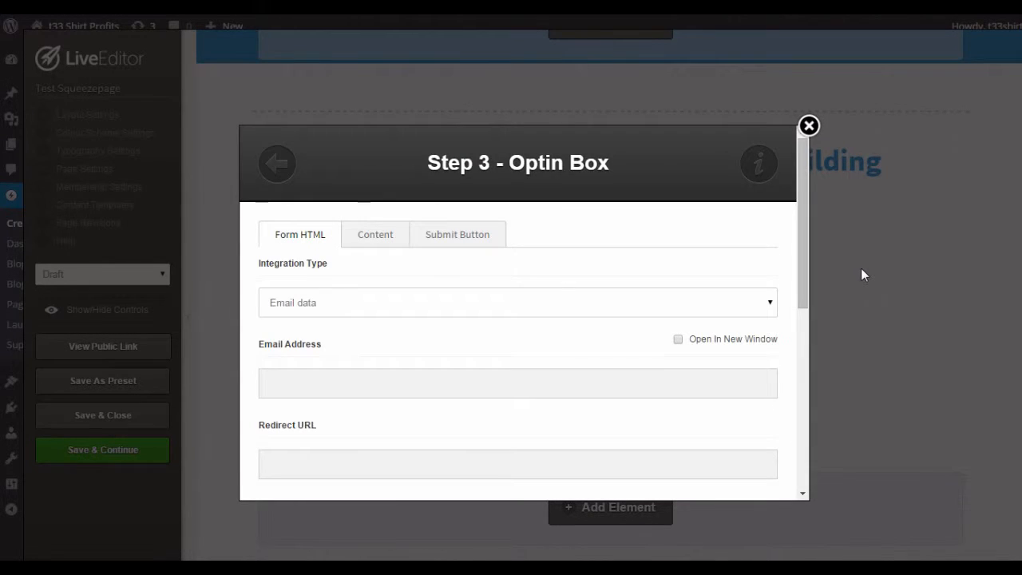
click(272, 167)
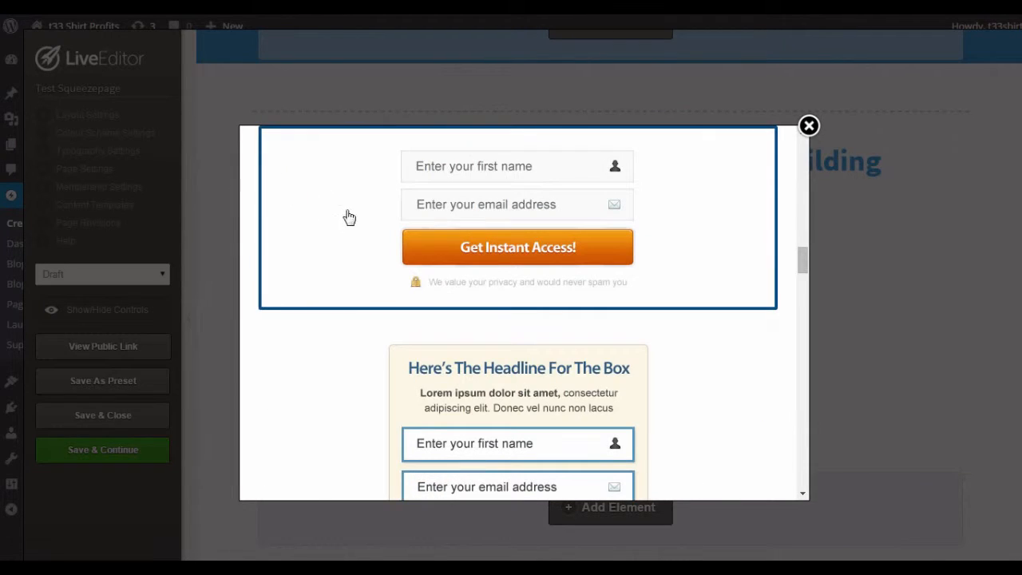
scroll(569, 299, down, 5)
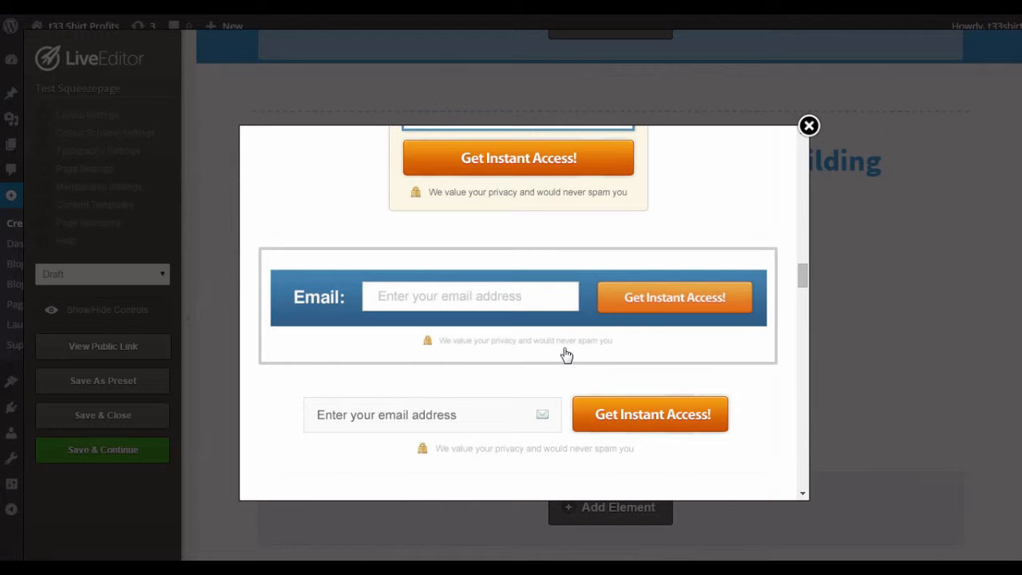
scroll(568, 332, up, 2)
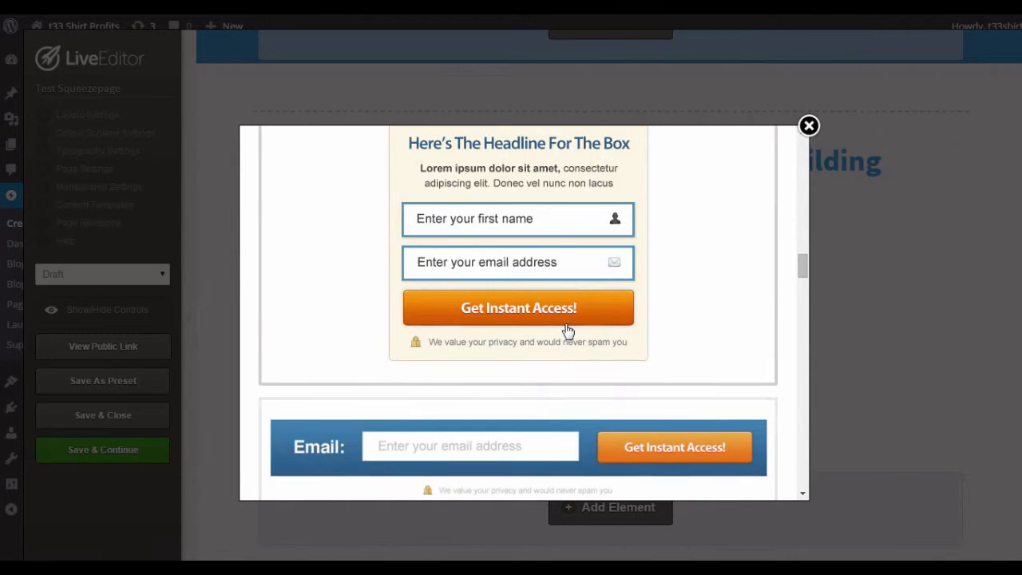
scroll(567, 331, up, 2)
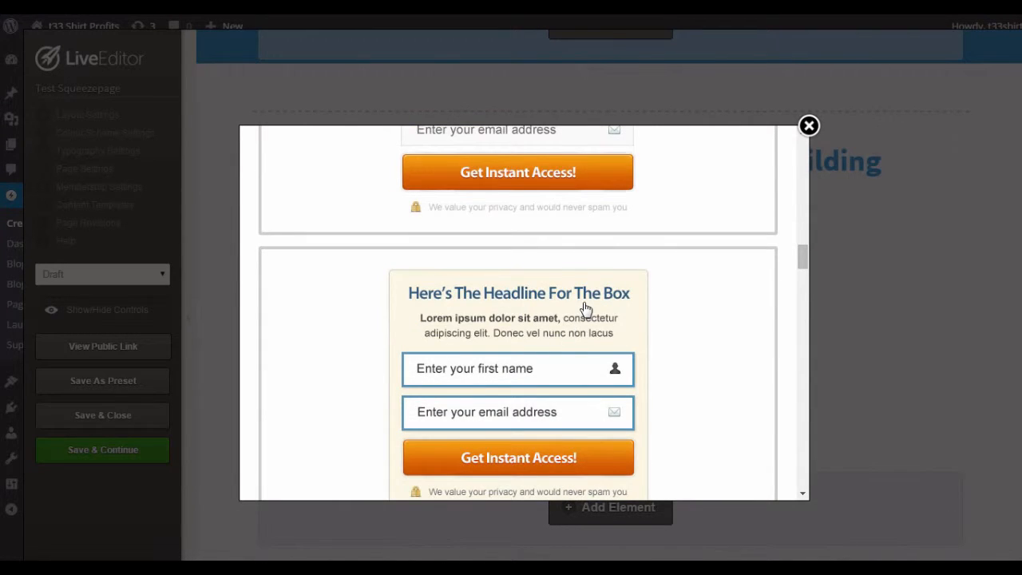
scroll(587, 311, up, 1)
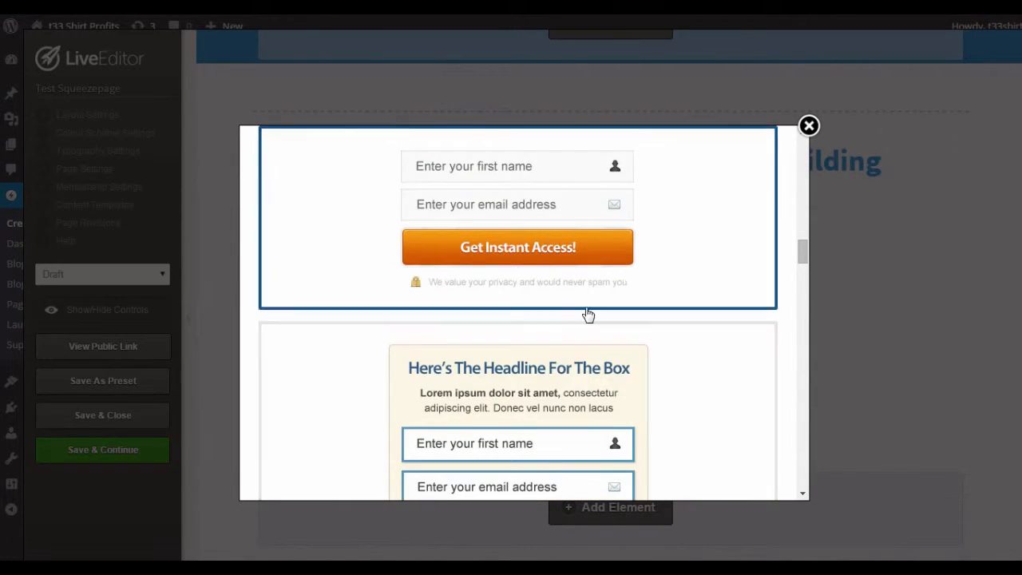
click(567, 212)
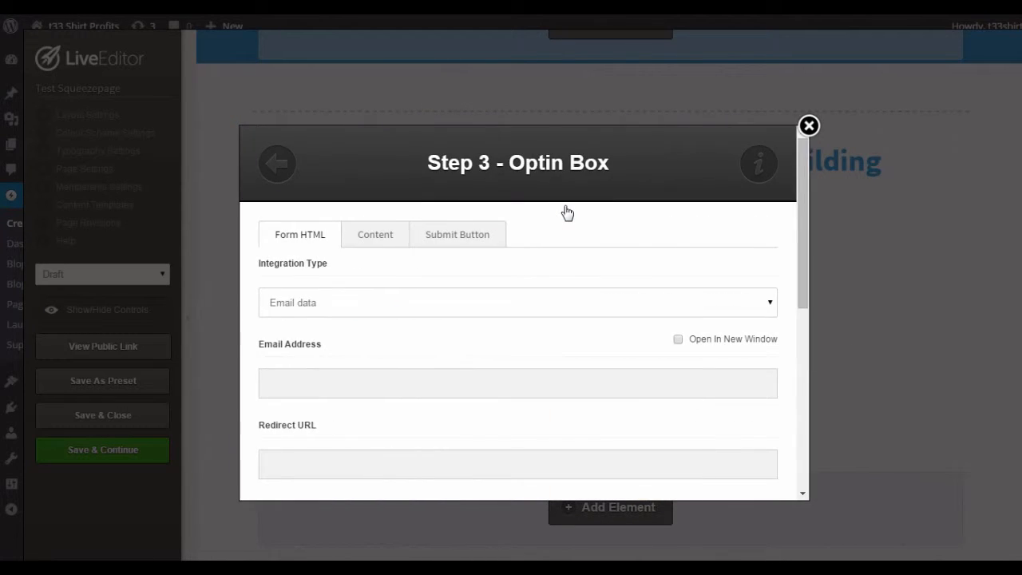
Examine the optin box's submit button choices and its button text without changing them
click(461, 242)
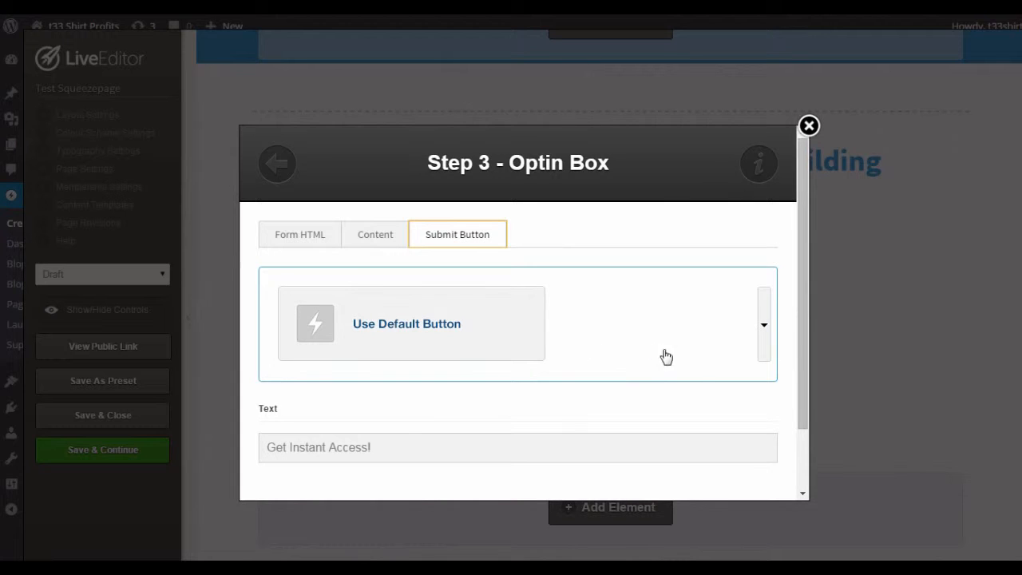
click(765, 341)
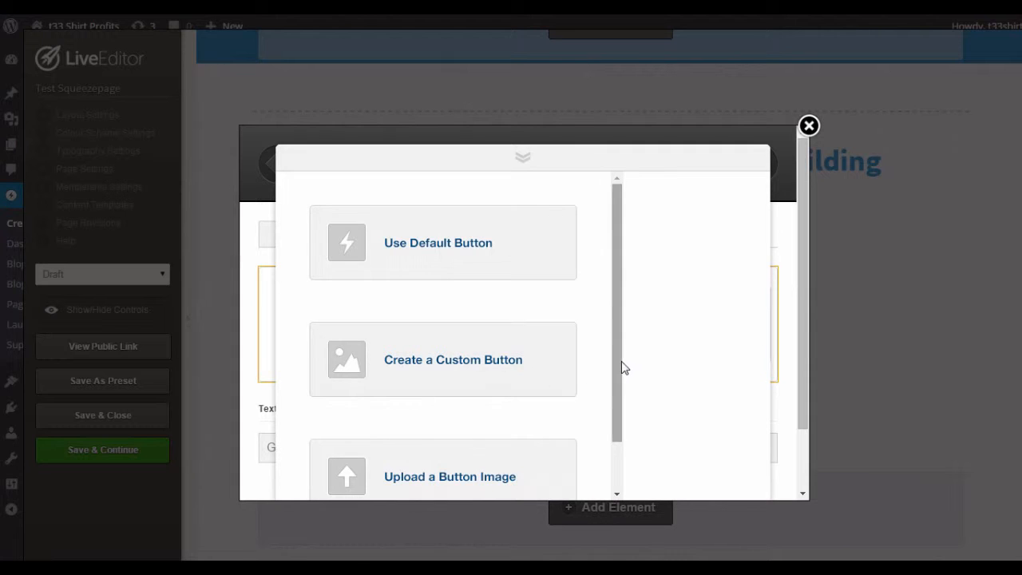
drag(621, 363, 628, 418)
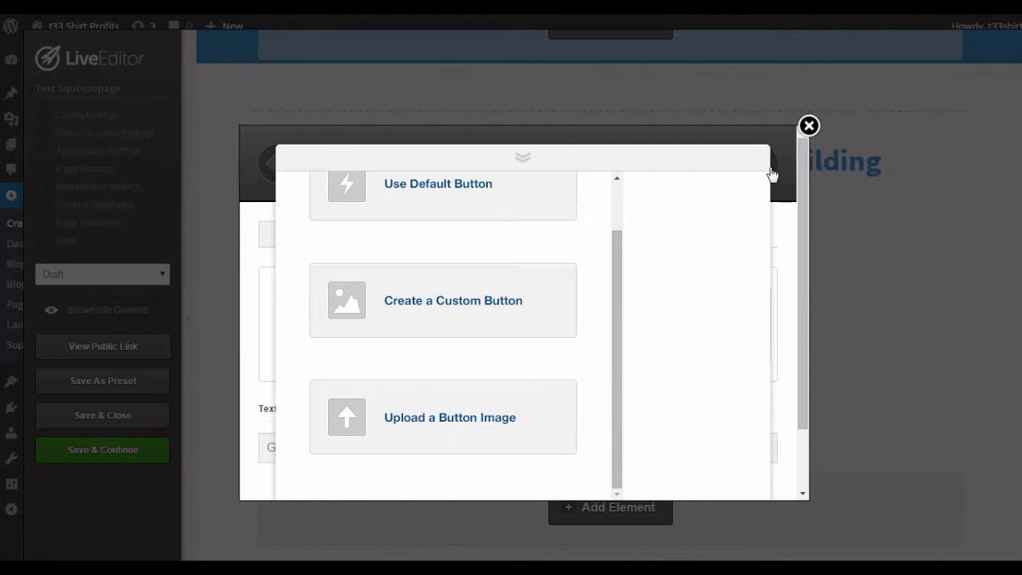
click(531, 154)
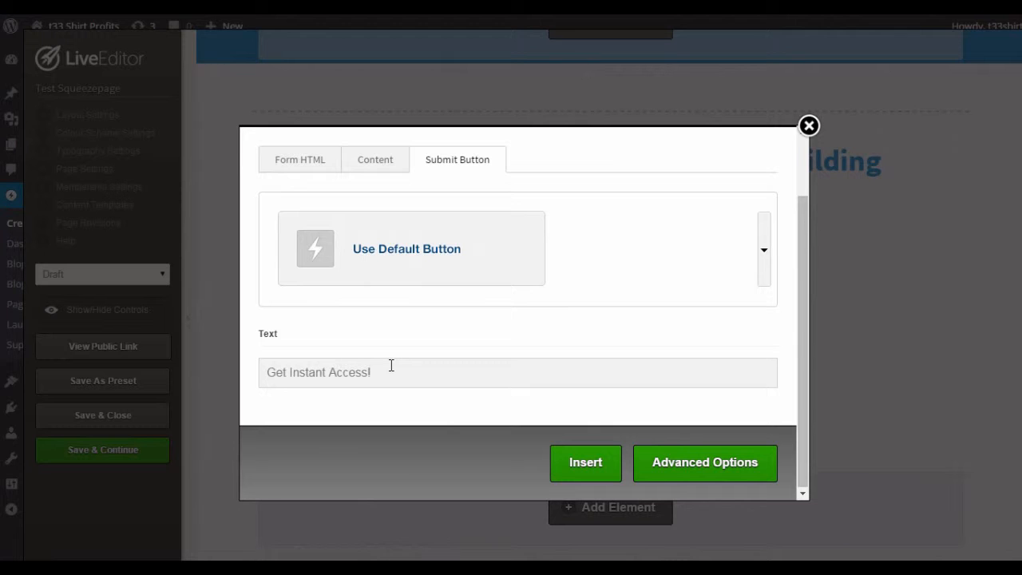
click(391, 366)
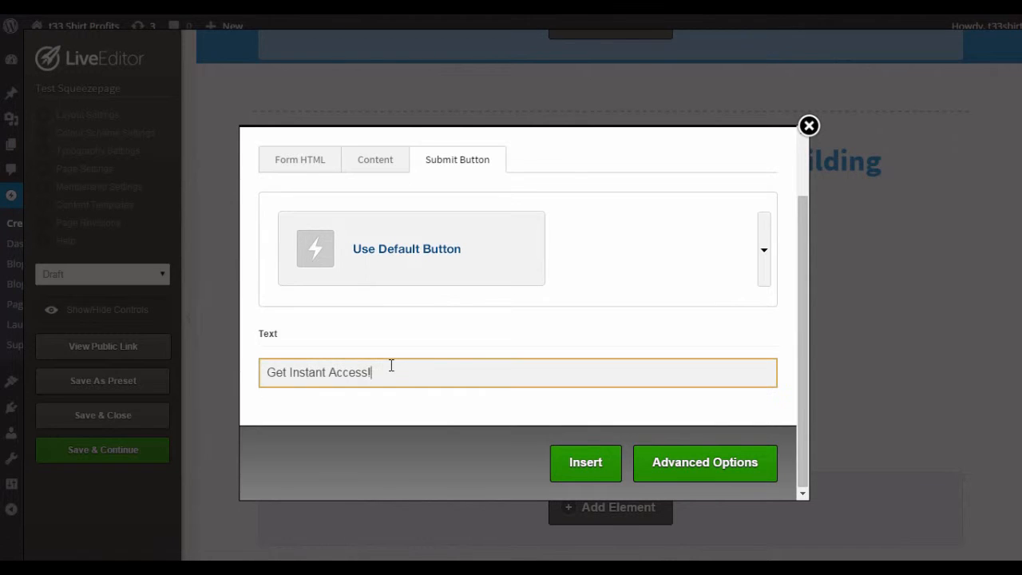
scroll(643, 387, up, 2)
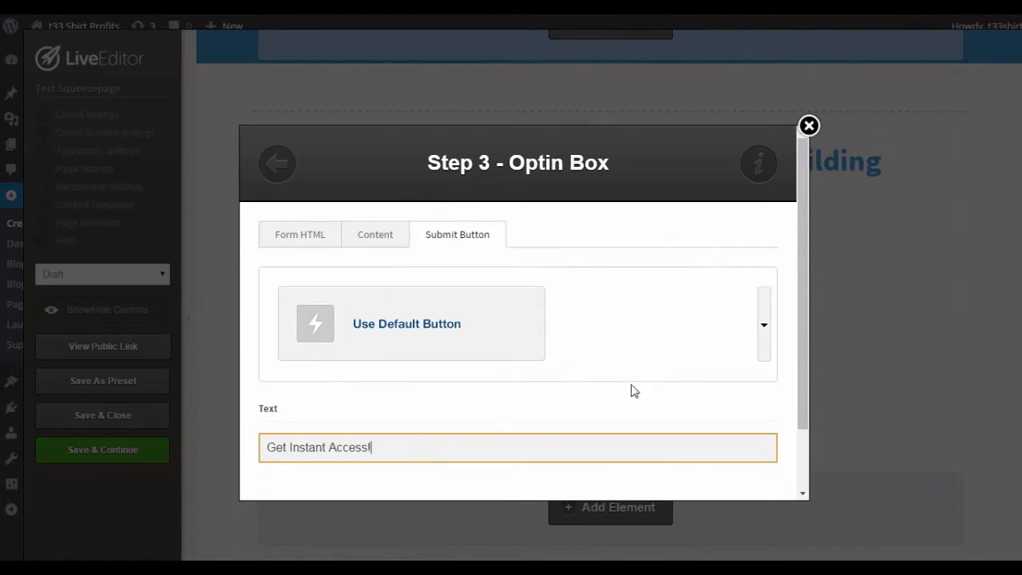
Review the optin box's content text, privacy notice, and default name and email values
click(374, 239)
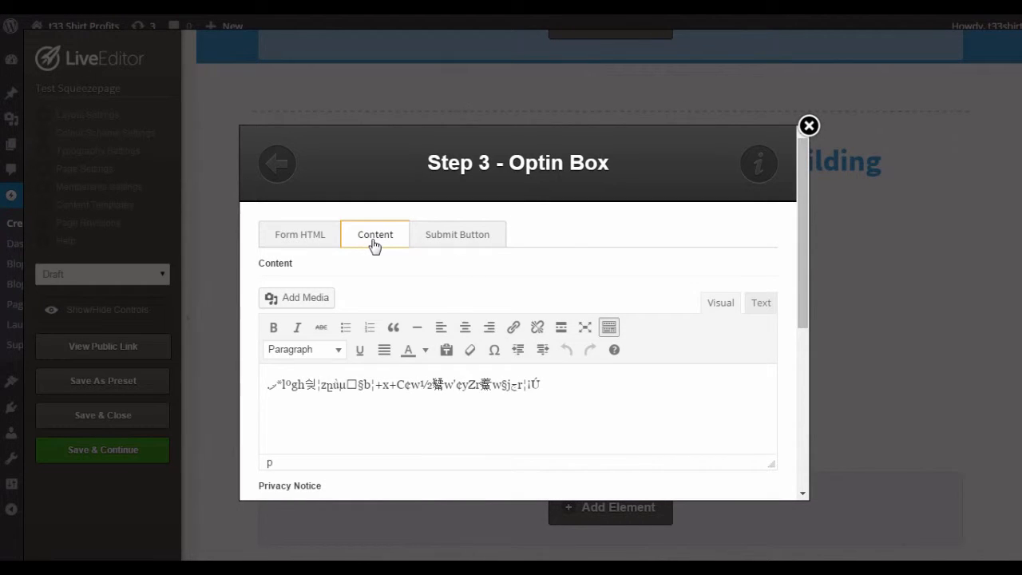
scroll(505, 313, down, 5)
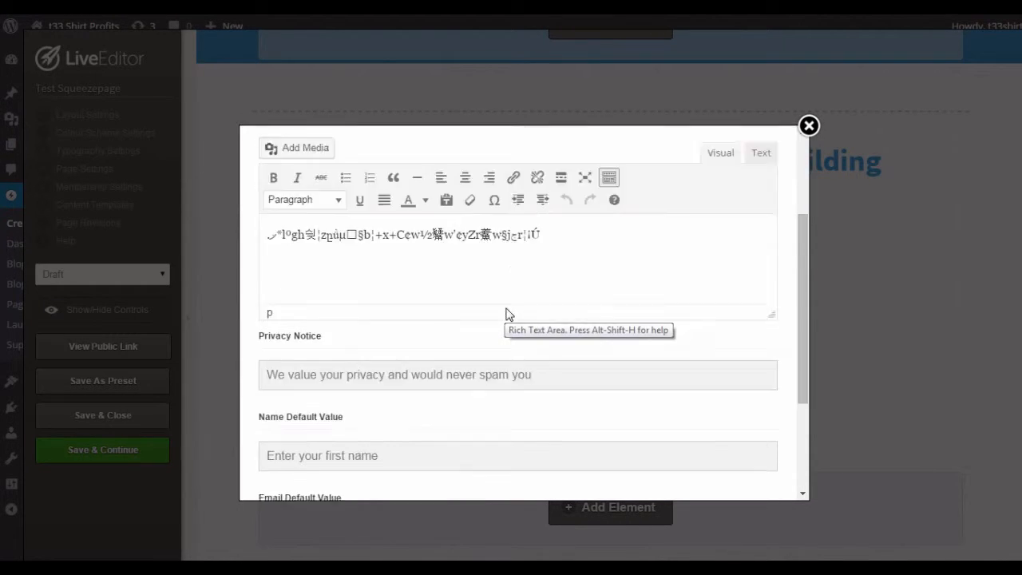
scroll(407, 227, down, 1)
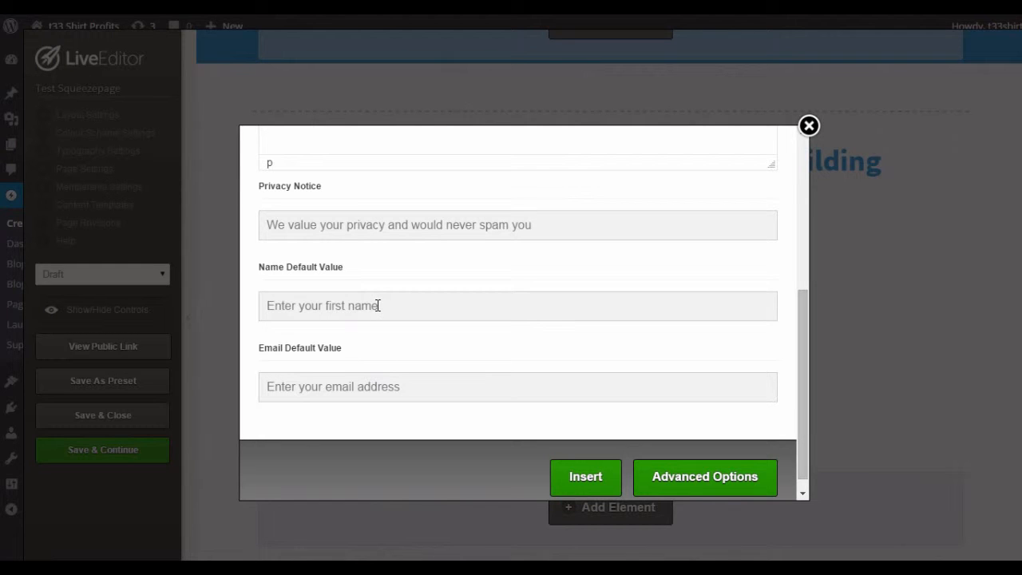
scroll(423, 308, up, 4)
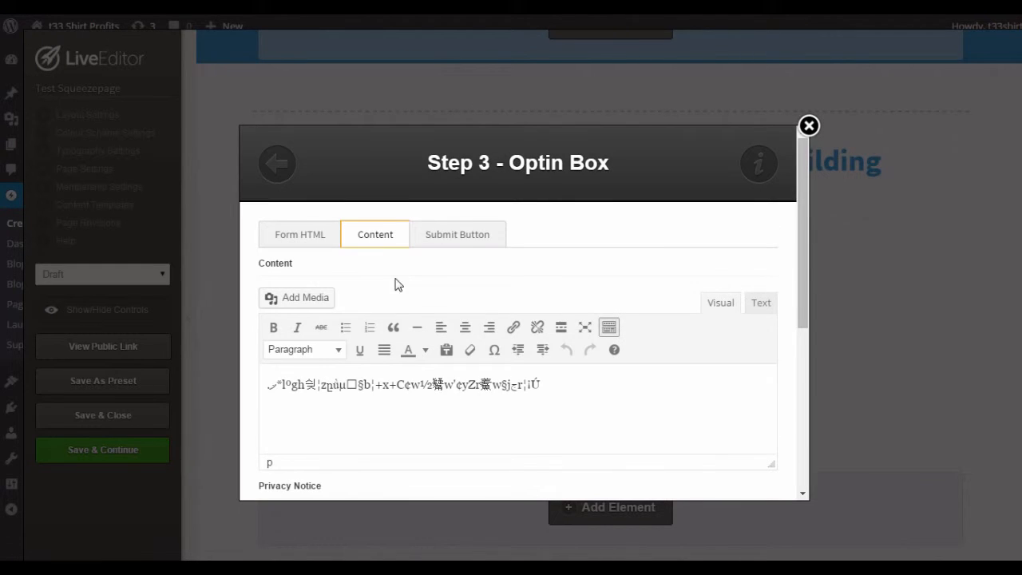
click(463, 239)
click(395, 239)
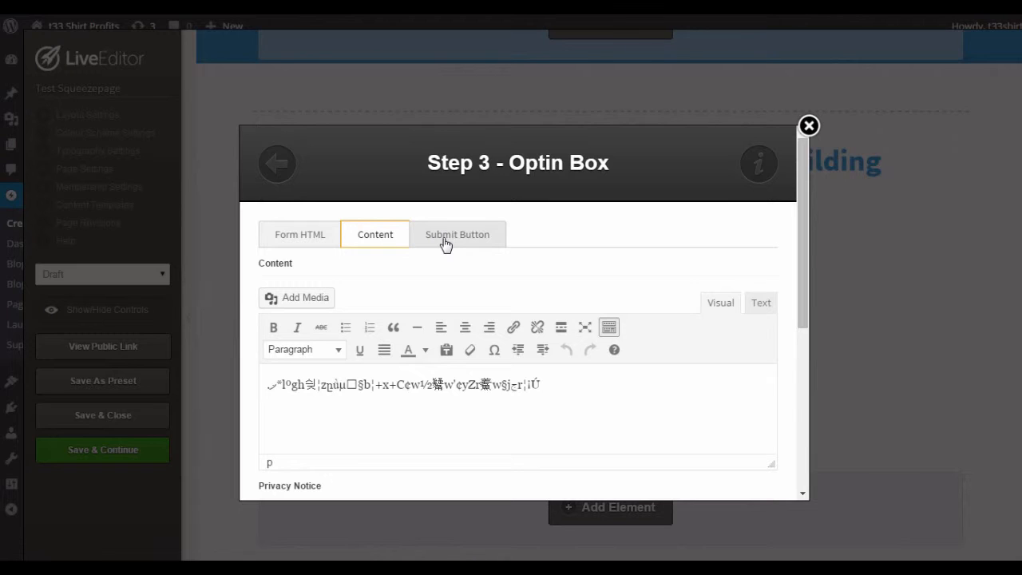
Switch the optin box's integration type to Custom form, review its form fields, and close the editor without inserting
click(320, 239)
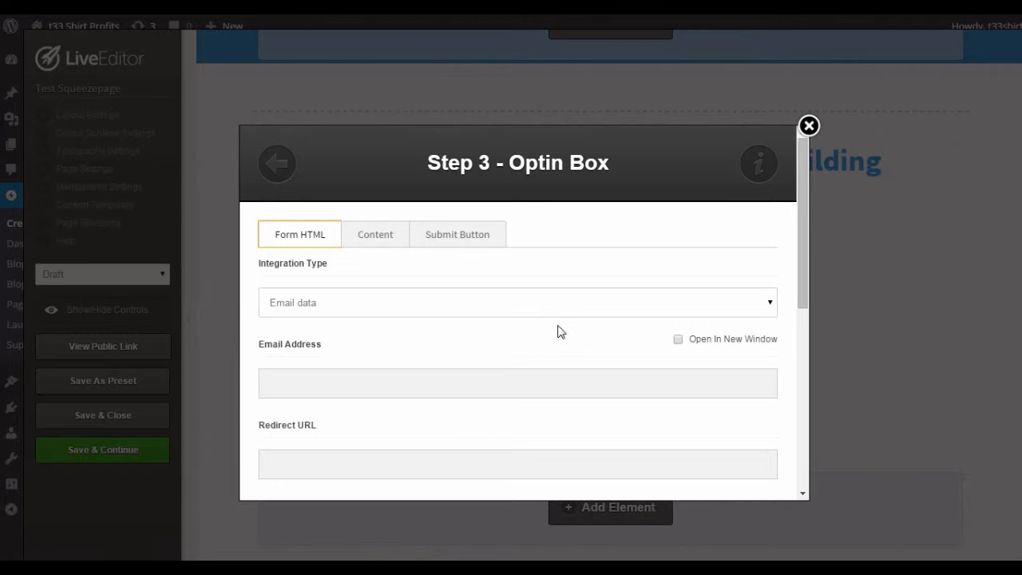
click(736, 309)
click(693, 337)
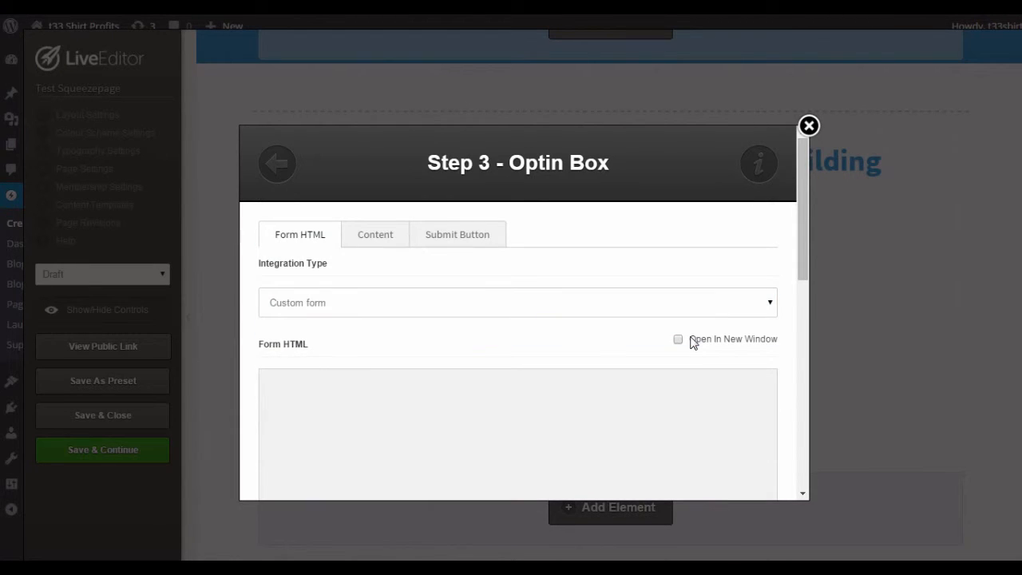
scroll(616, 330, down, 1)
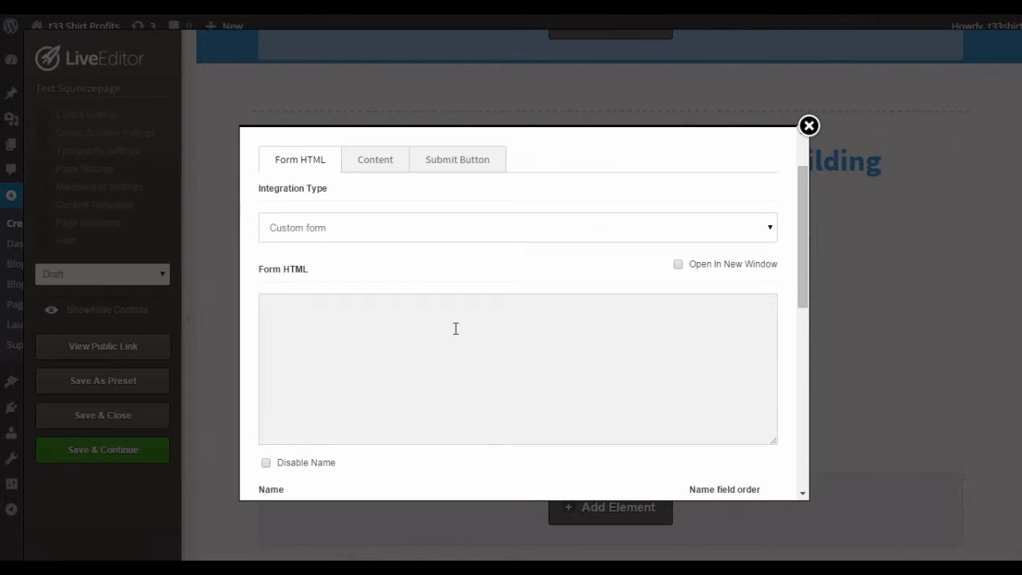
scroll(477, 336, up, 1)
scroll(517, 354, down, 7)
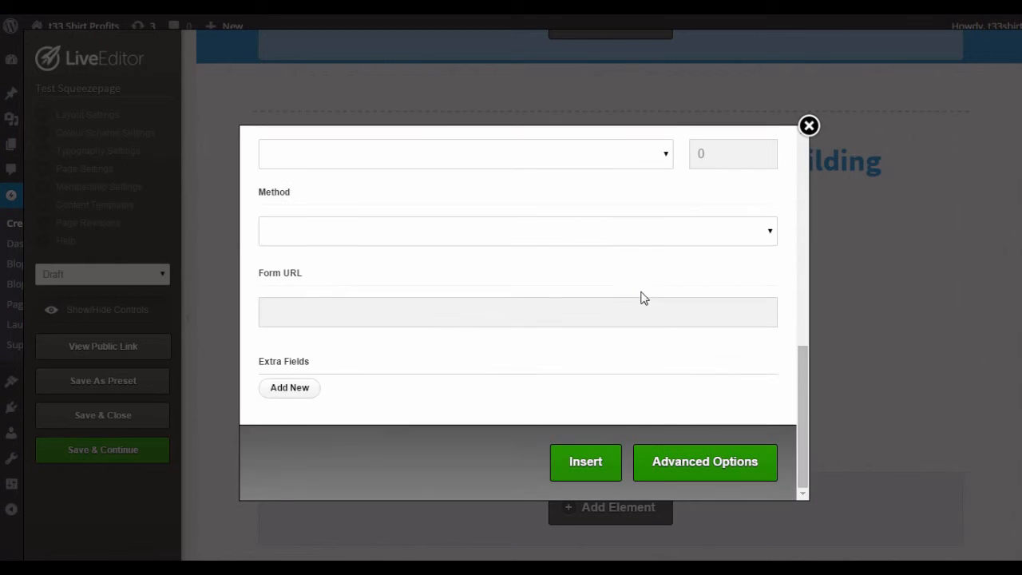
click(813, 129)
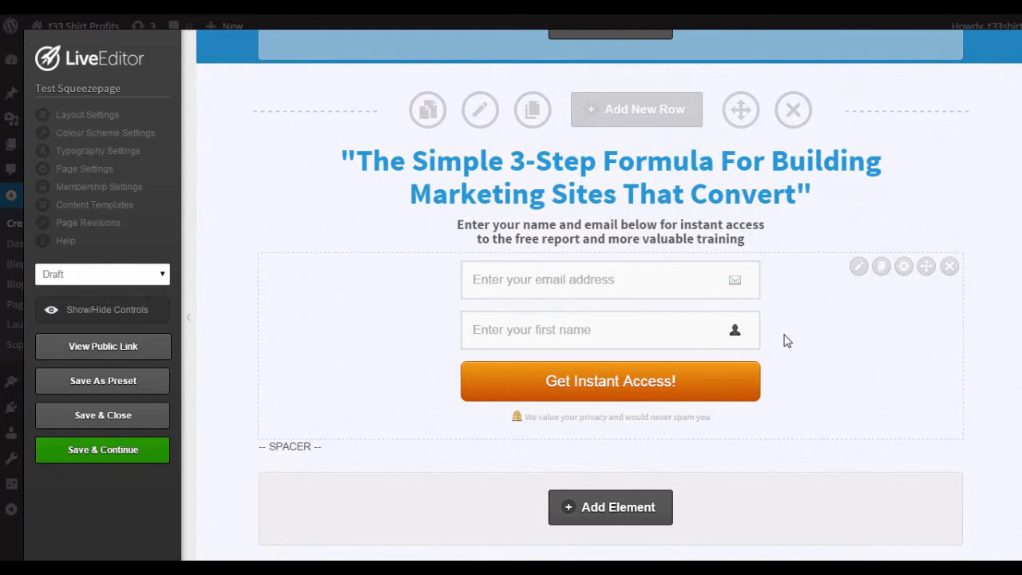
Add a new one-column row beneath the row containing the optin form
scroll(783, 343, down, 2)
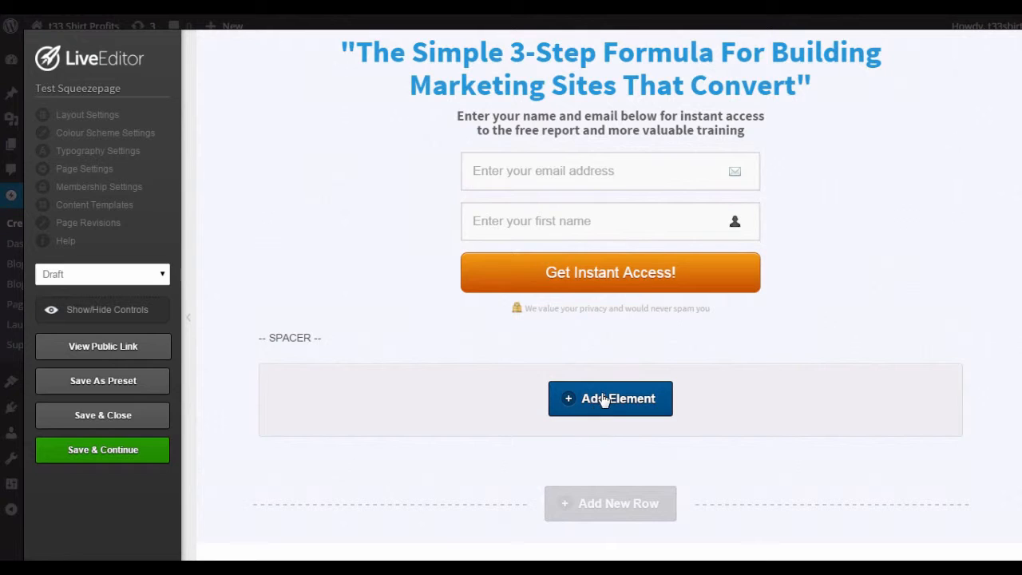
click(630, 507)
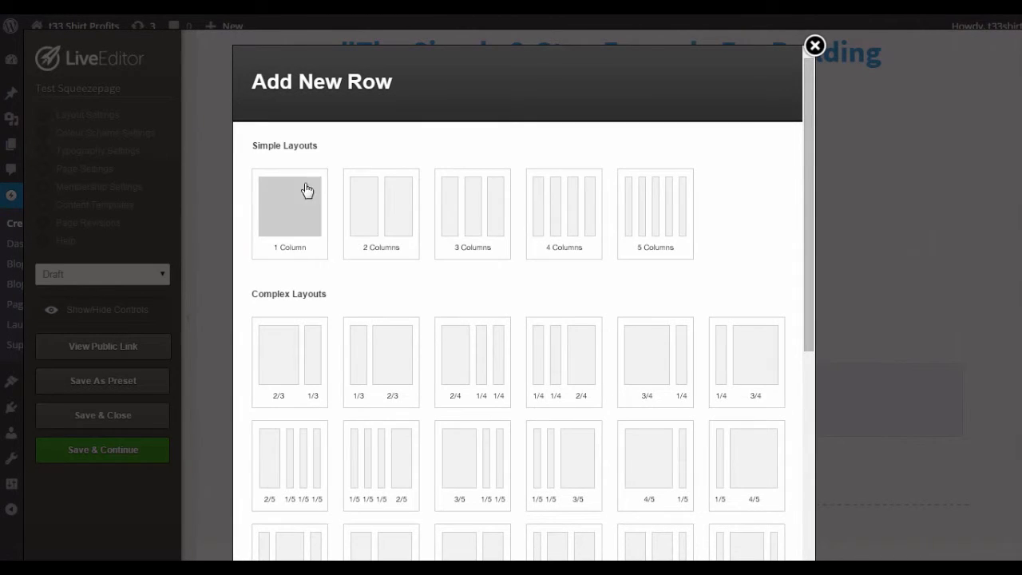
click(295, 207)
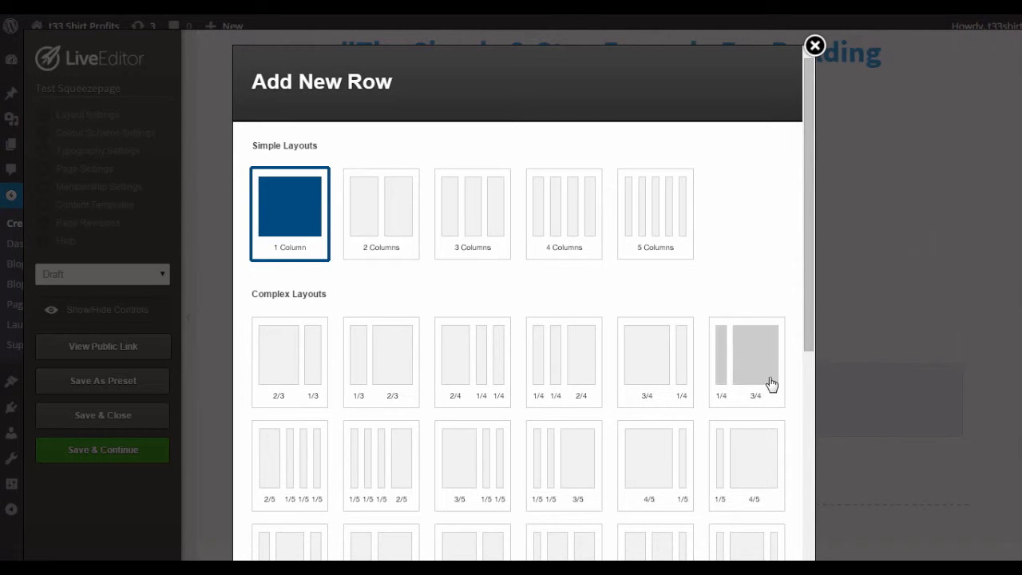
scroll(771, 383, down, 5)
click(721, 540)
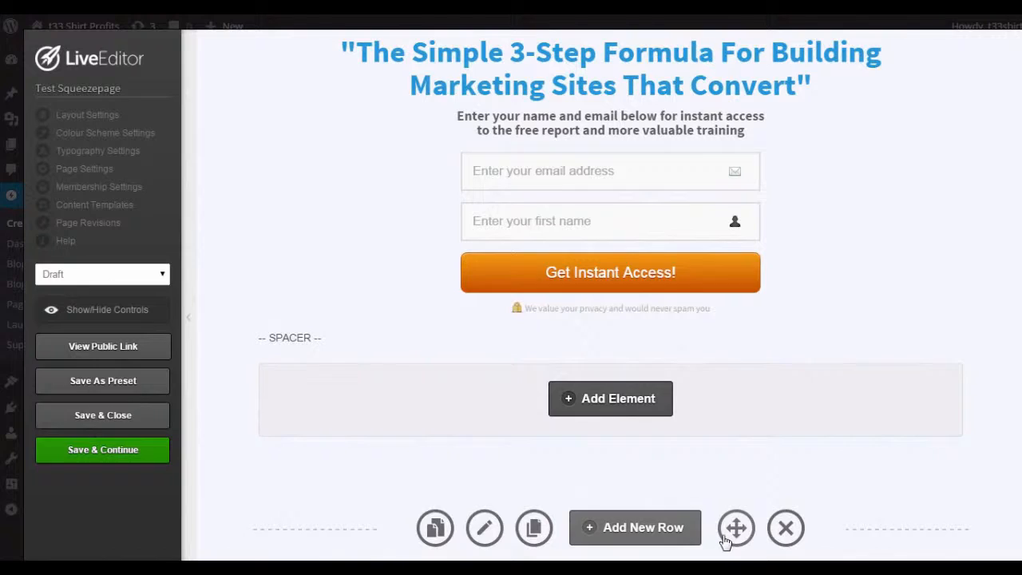
Remove the empty one-column row at the end of the page
scroll(710, 479, down, 2)
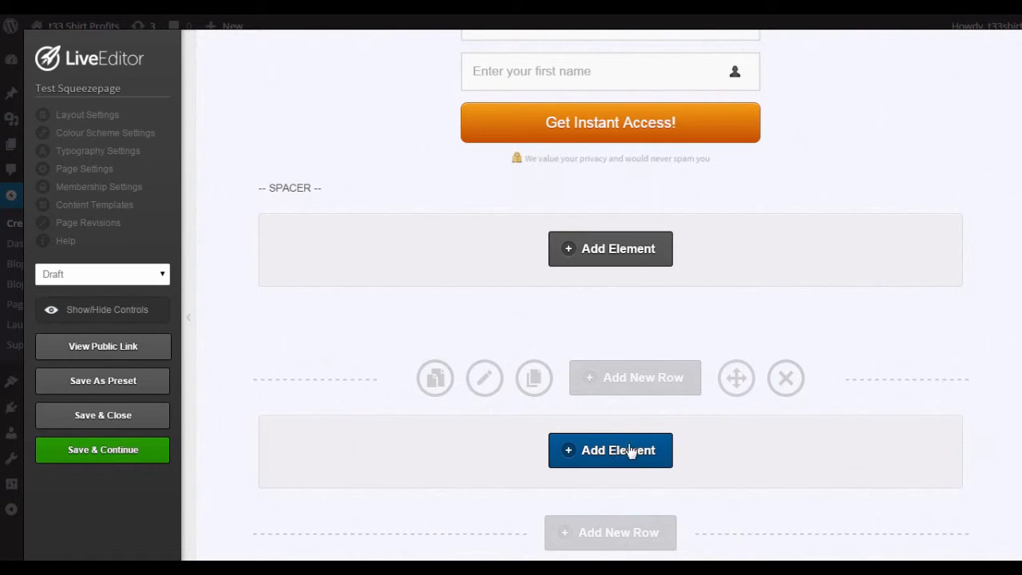
click(783, 384)
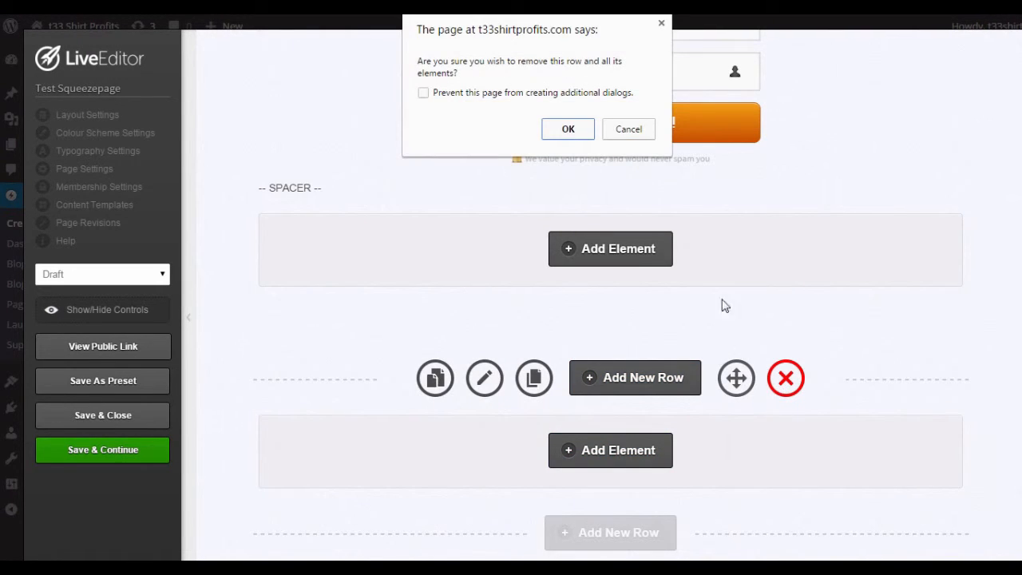
click(573, 132)
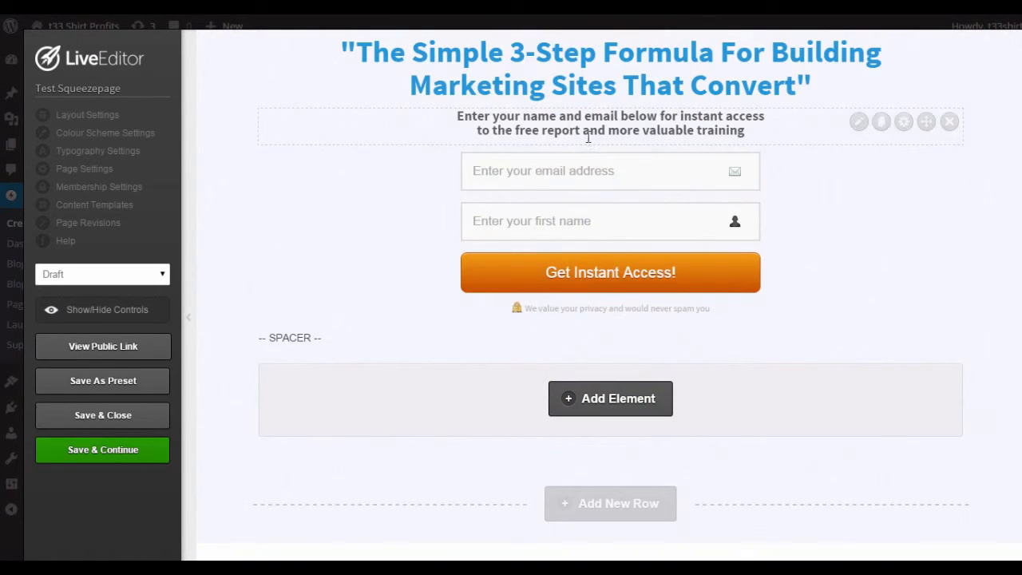
Browse the elements that can be inserted in the empty area beneath the optin form
click(608, 406)
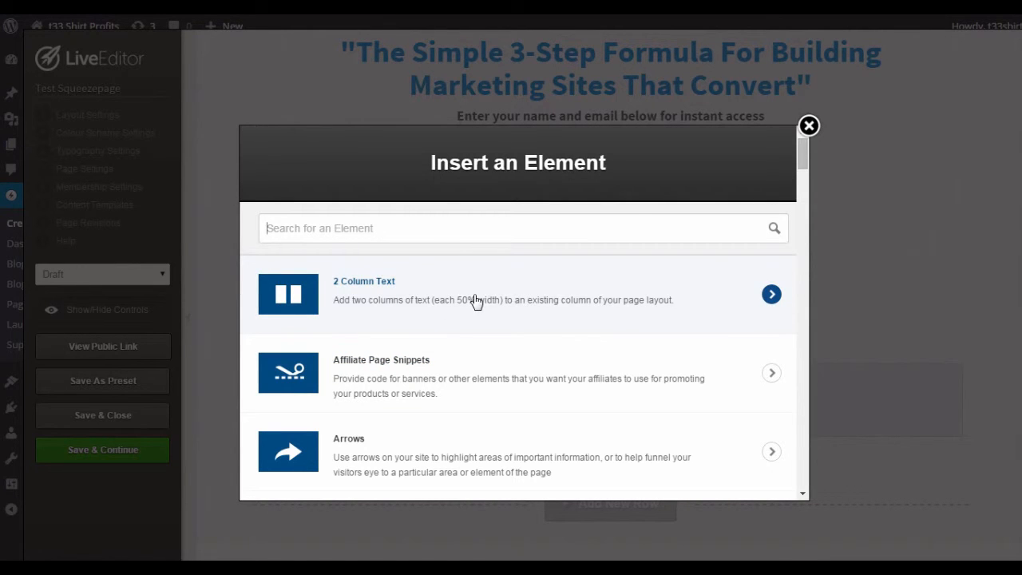
scroll(474, 300, down, 2)
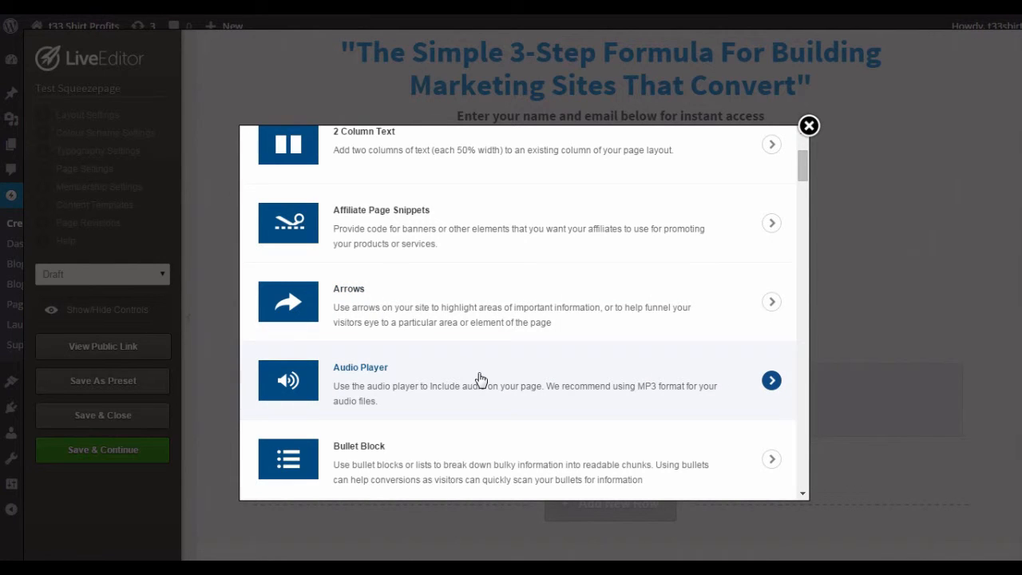
scroll(478, 380, down, 2)
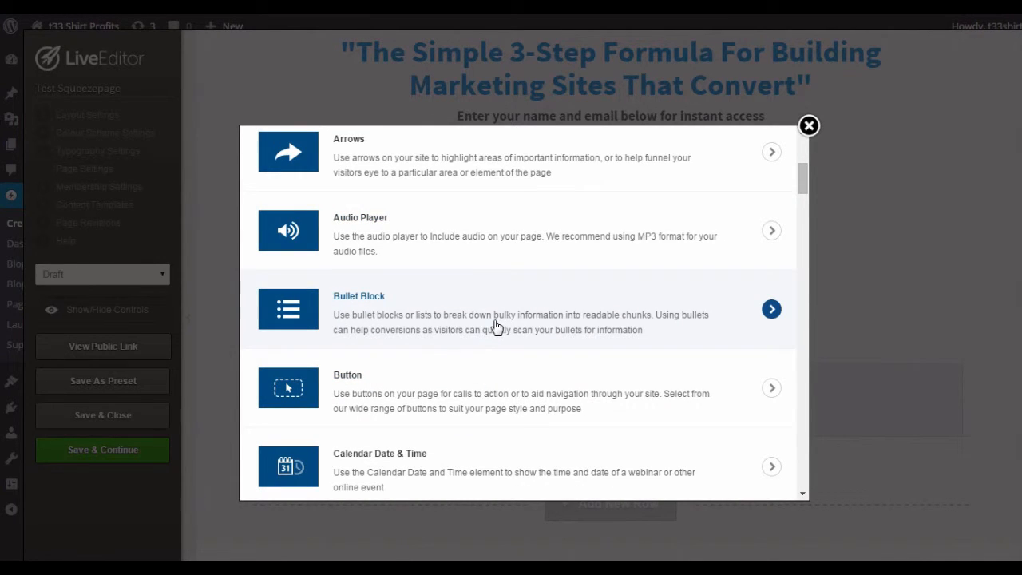